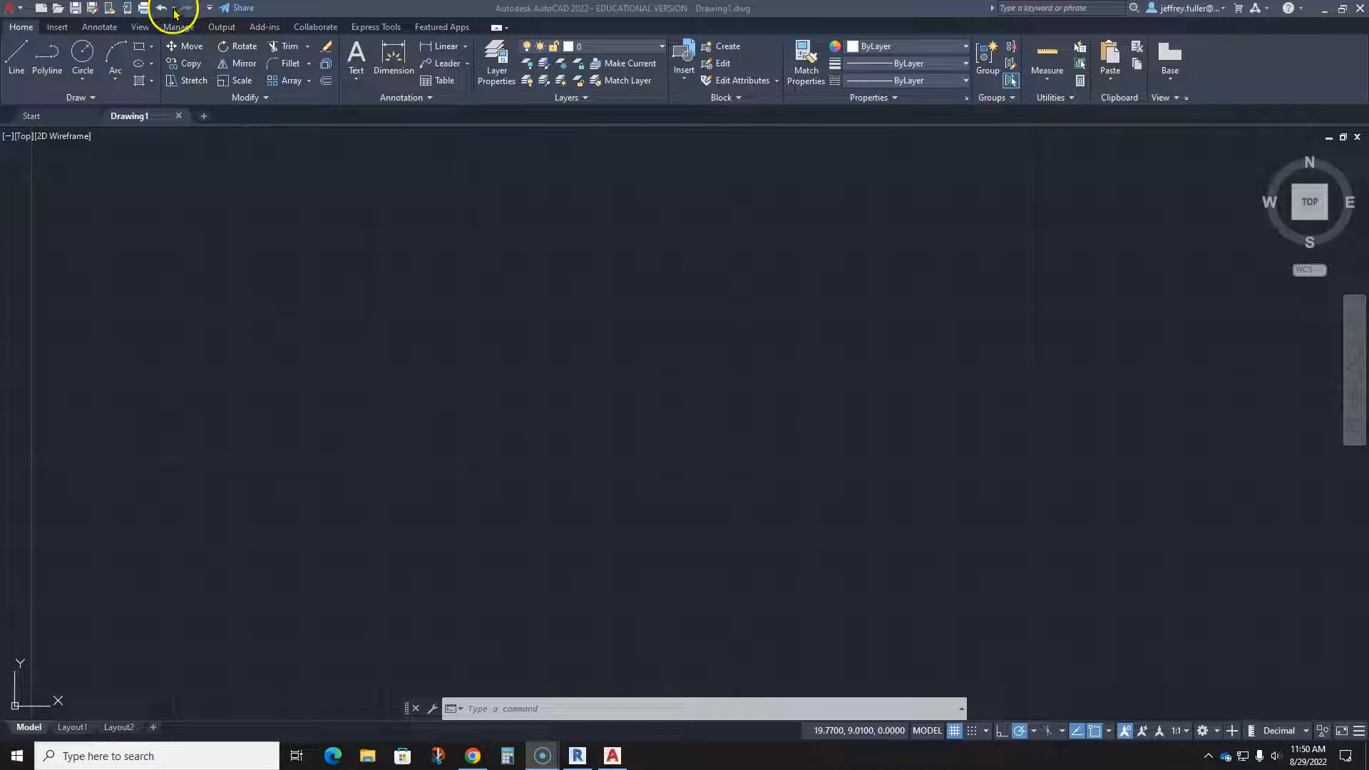
- Review the list of recent undoable actions and the Quick Access Toolbar customization options
click(174, 9)
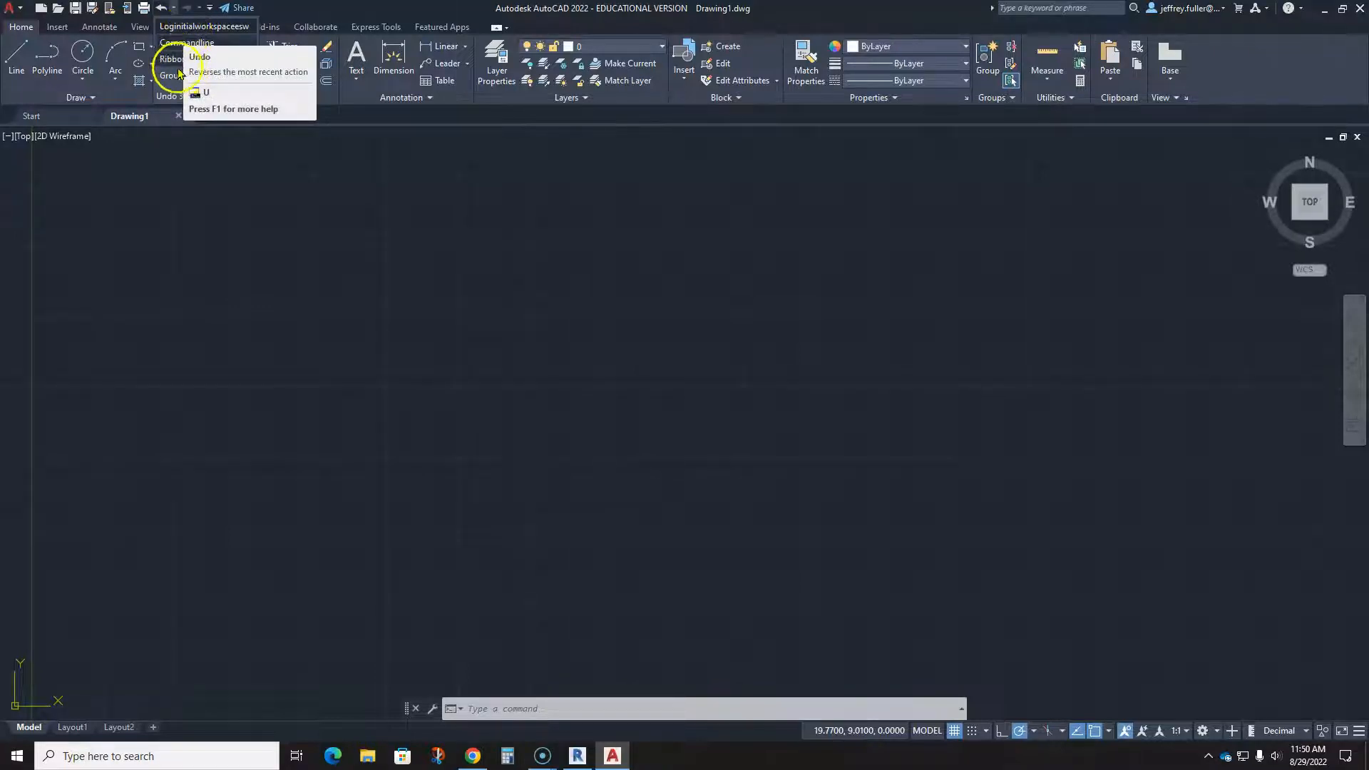
click(177, 12)
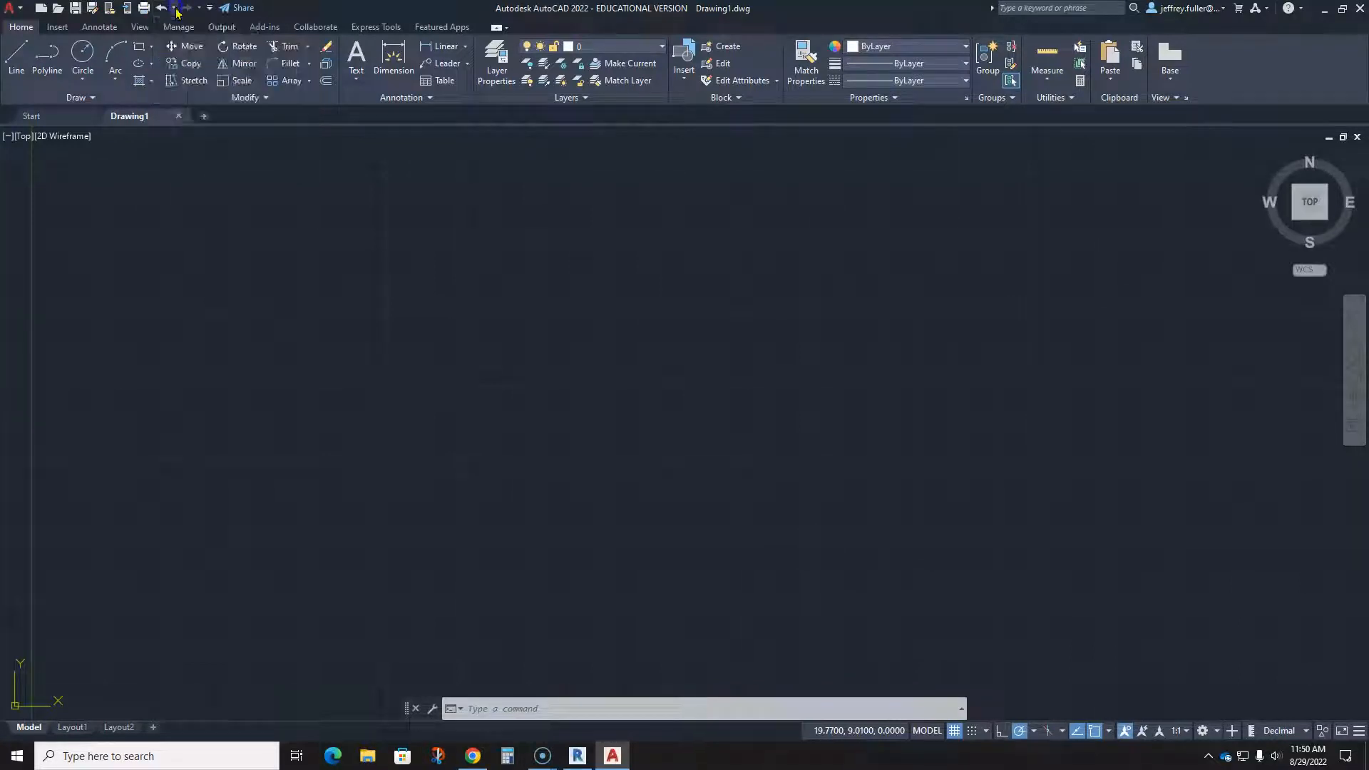
click(183, 12)
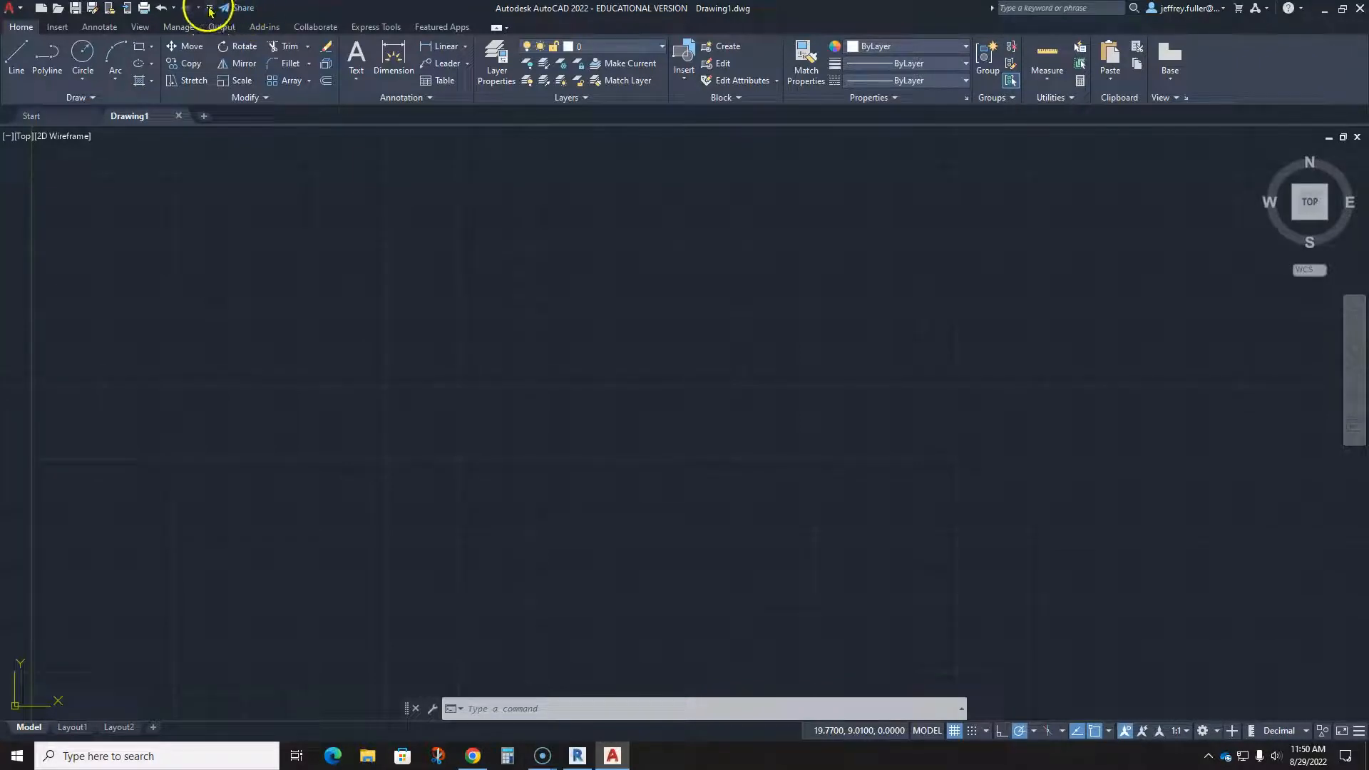
click(210, 9)
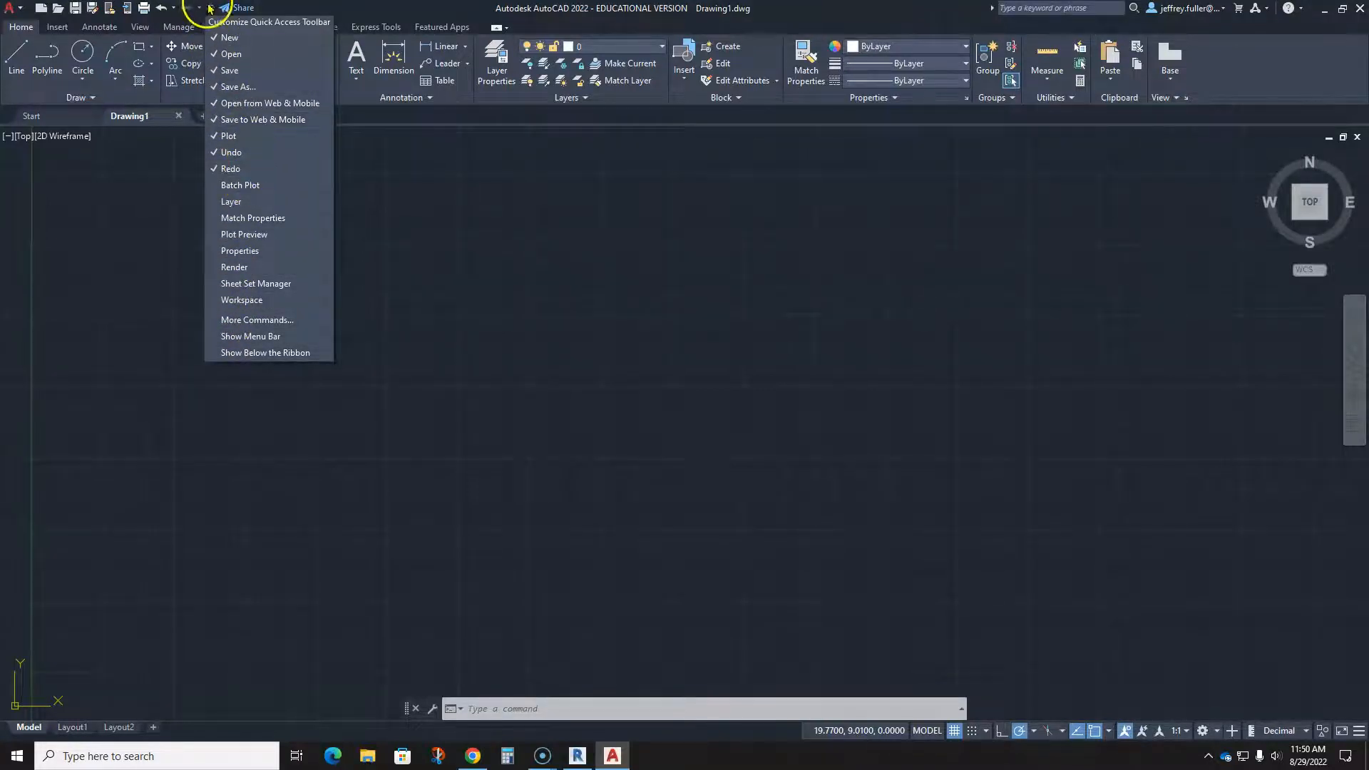
- Try to share the unsaved drawing and cancel at the save request
click(244, 8)
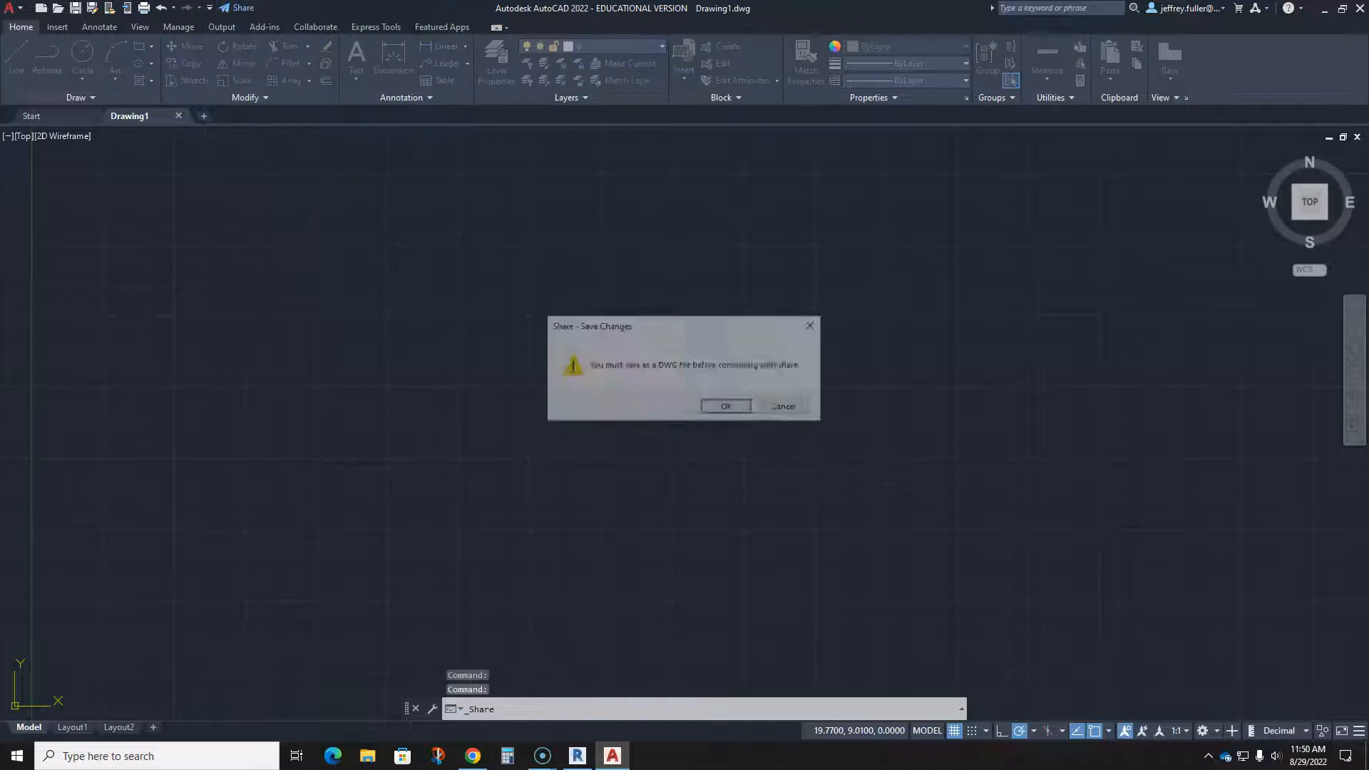
click(791, 406)
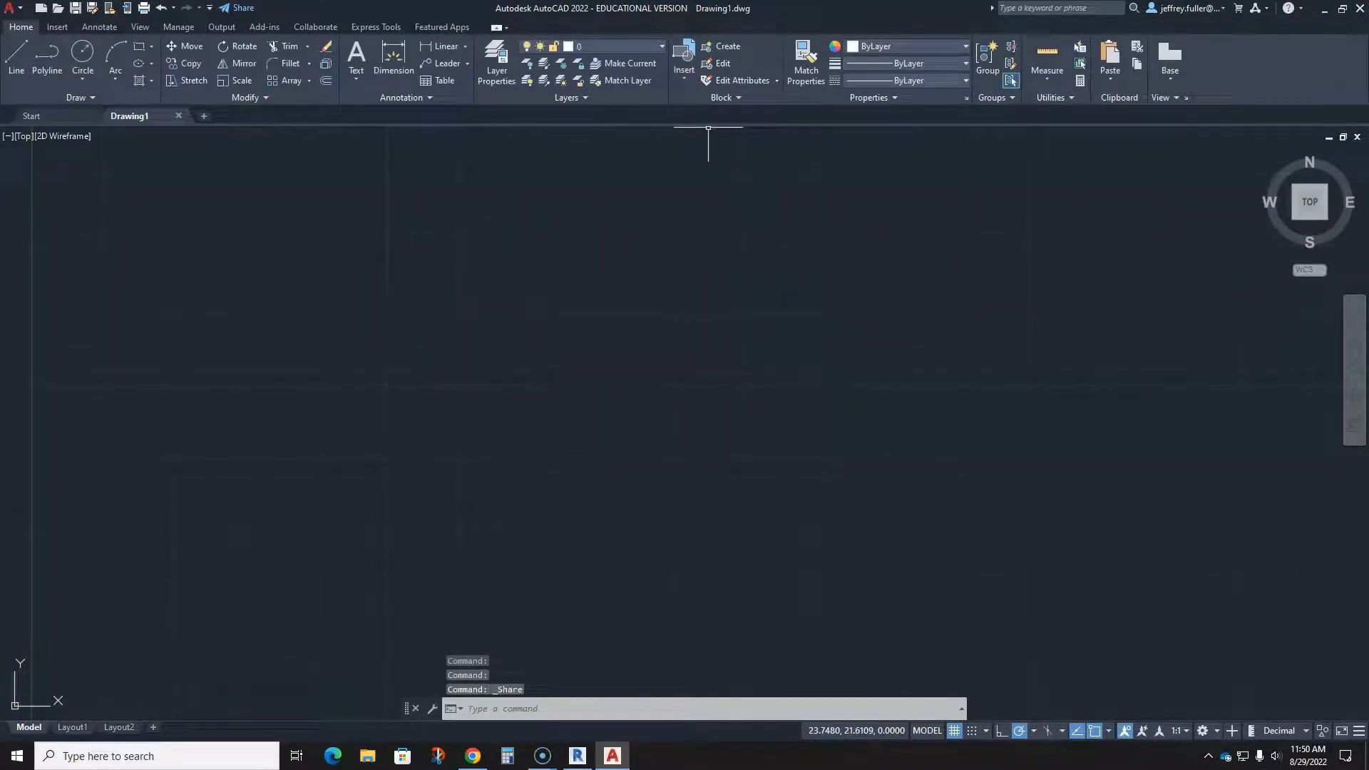
key(alt+p)
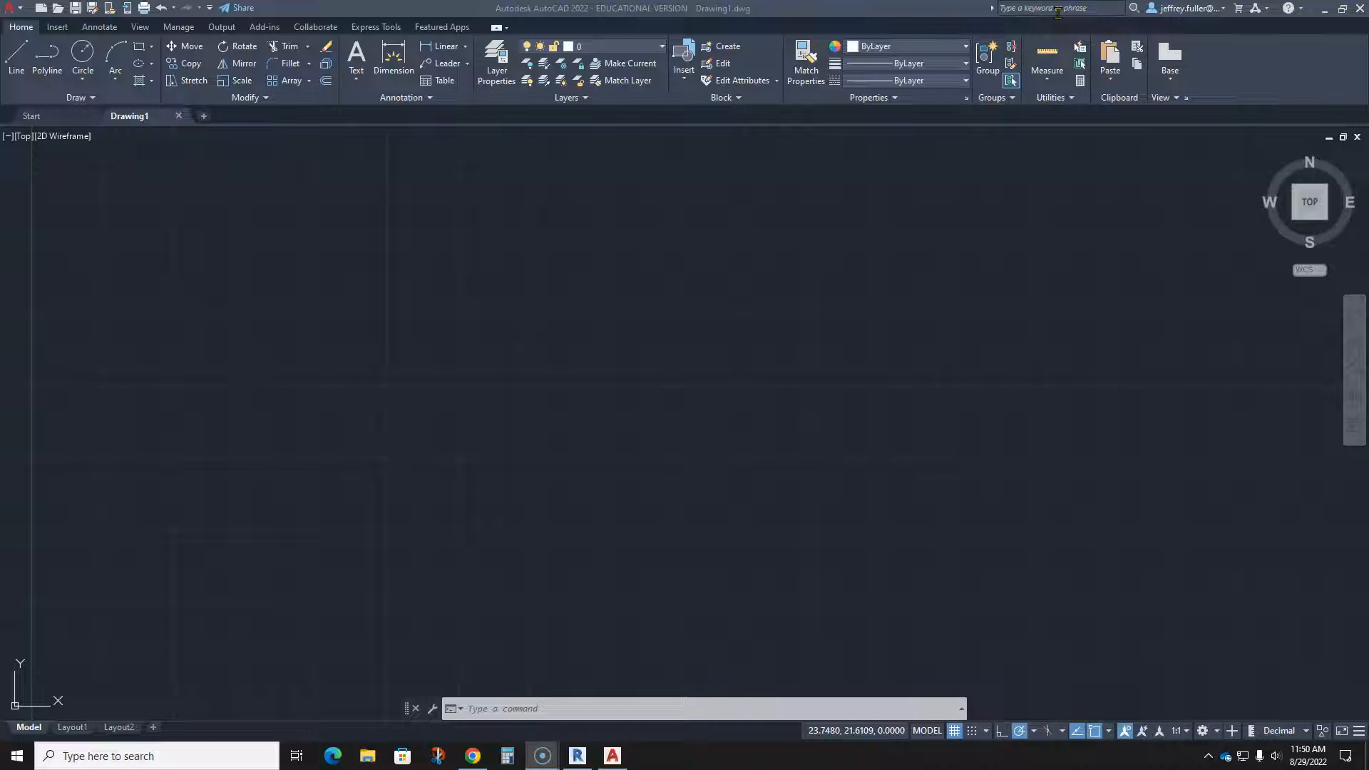
- Search the help for "draw line", look over the results, and close the help window
click(1088, 10)
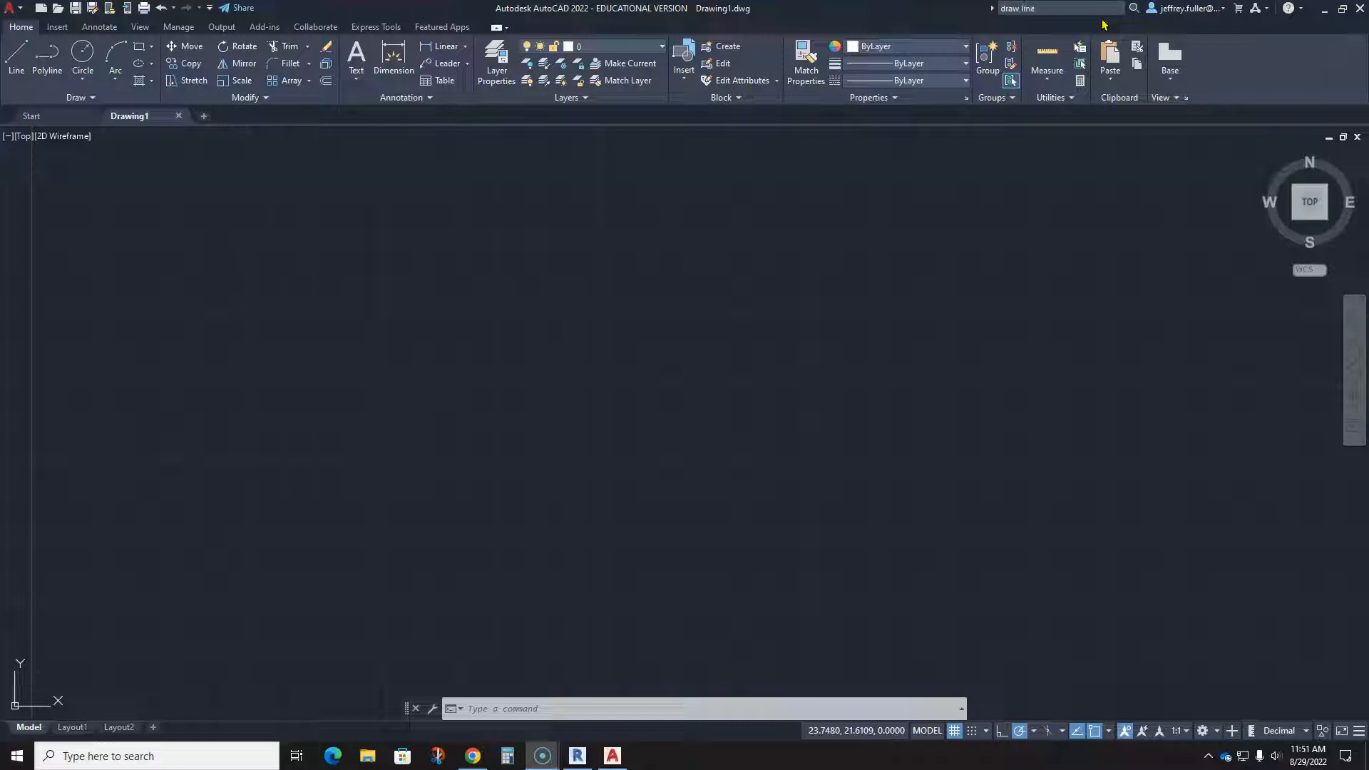
key(Return)
click(901, 204)
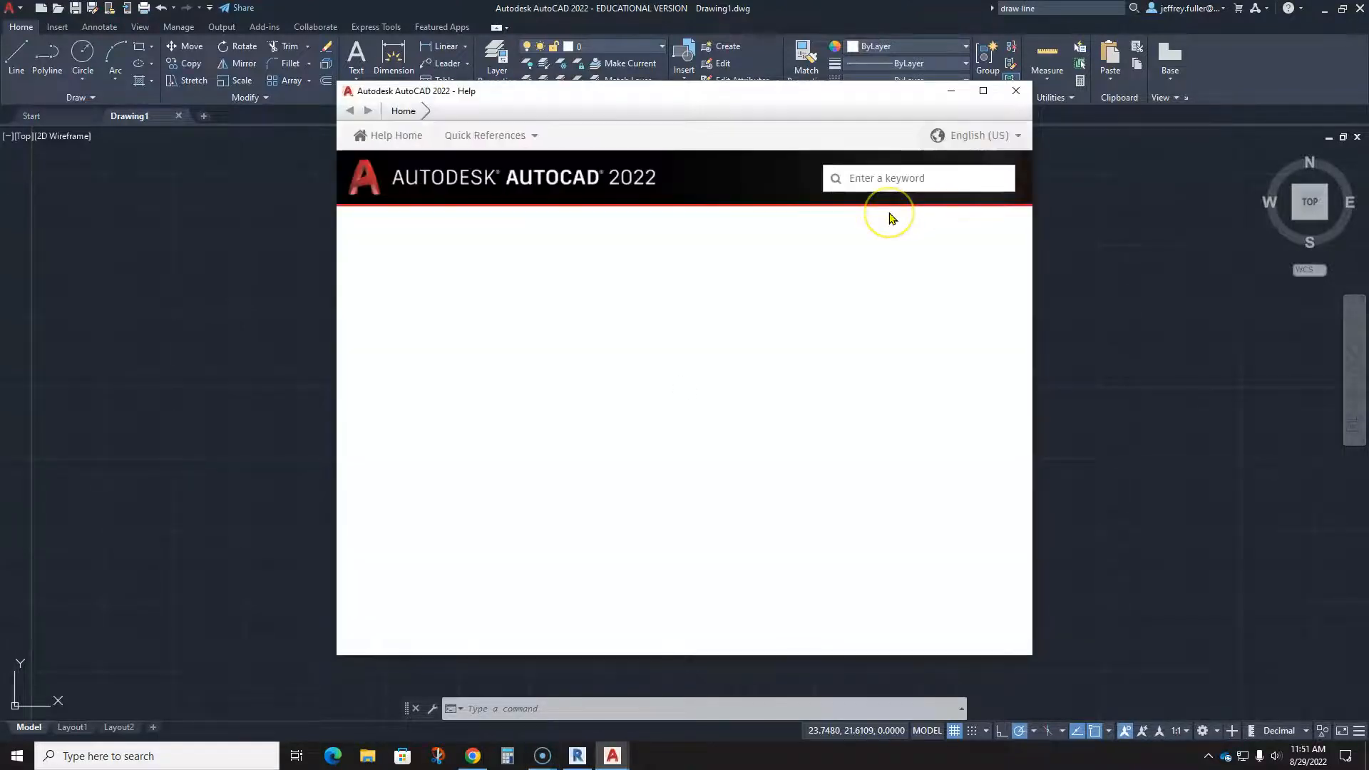
click(872, 245)
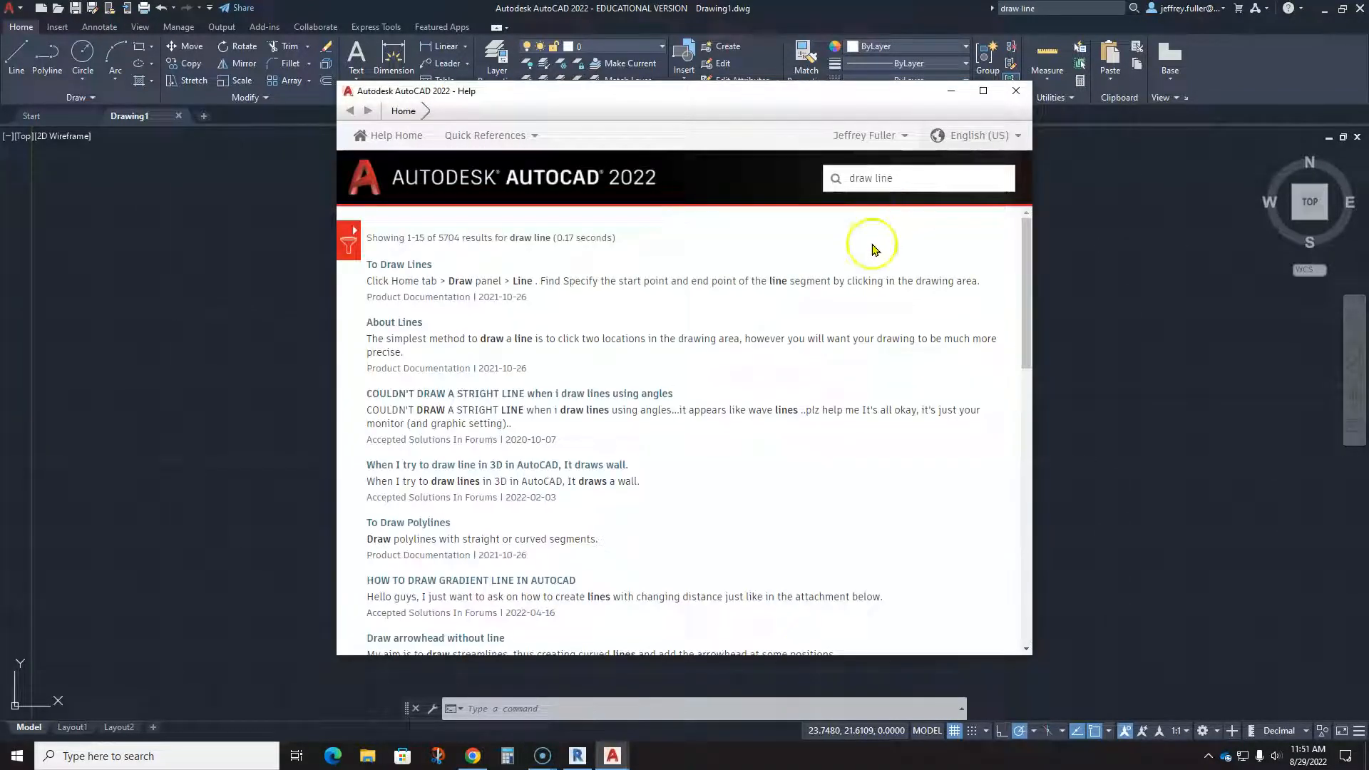
click(813, 266)
click(1016, 91)
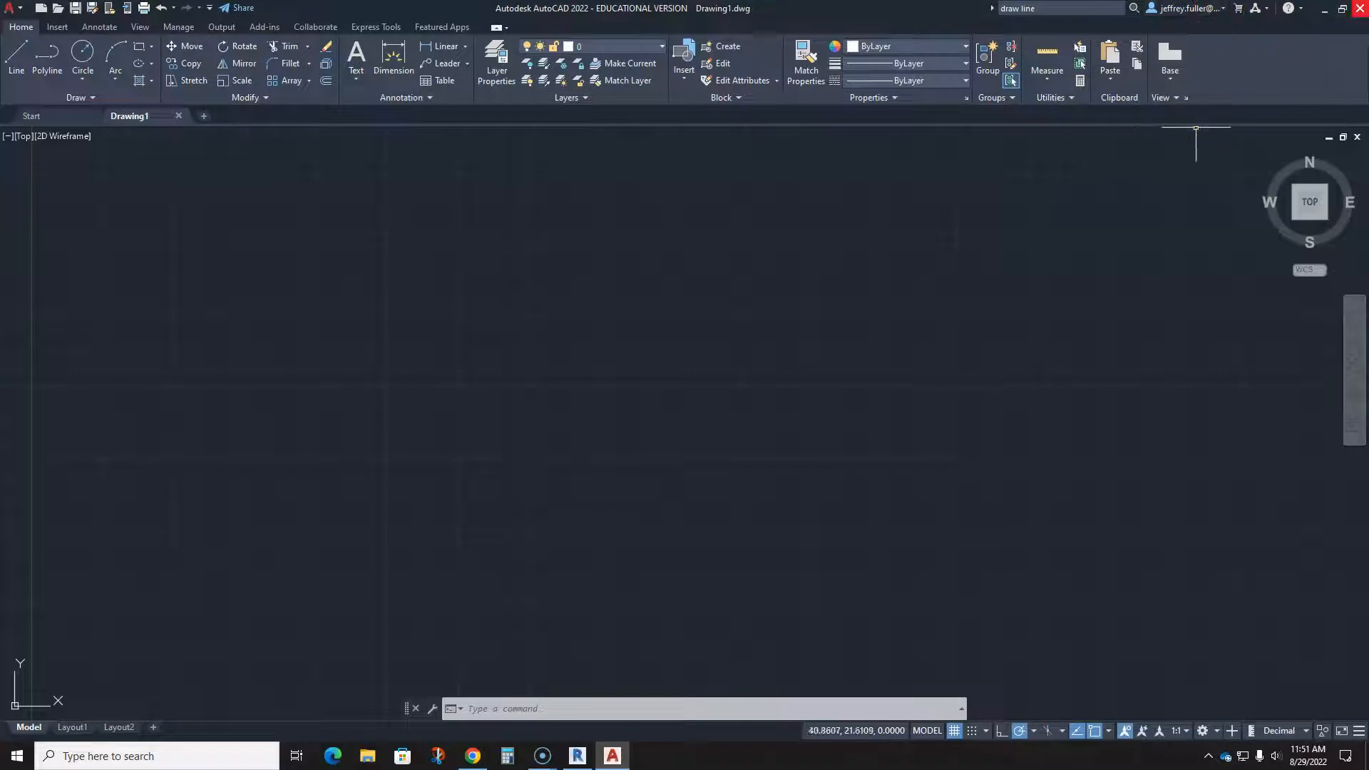
- Minimize and restore the program window, and switch it to a smaller size and back to maximized
click(1324, 15)
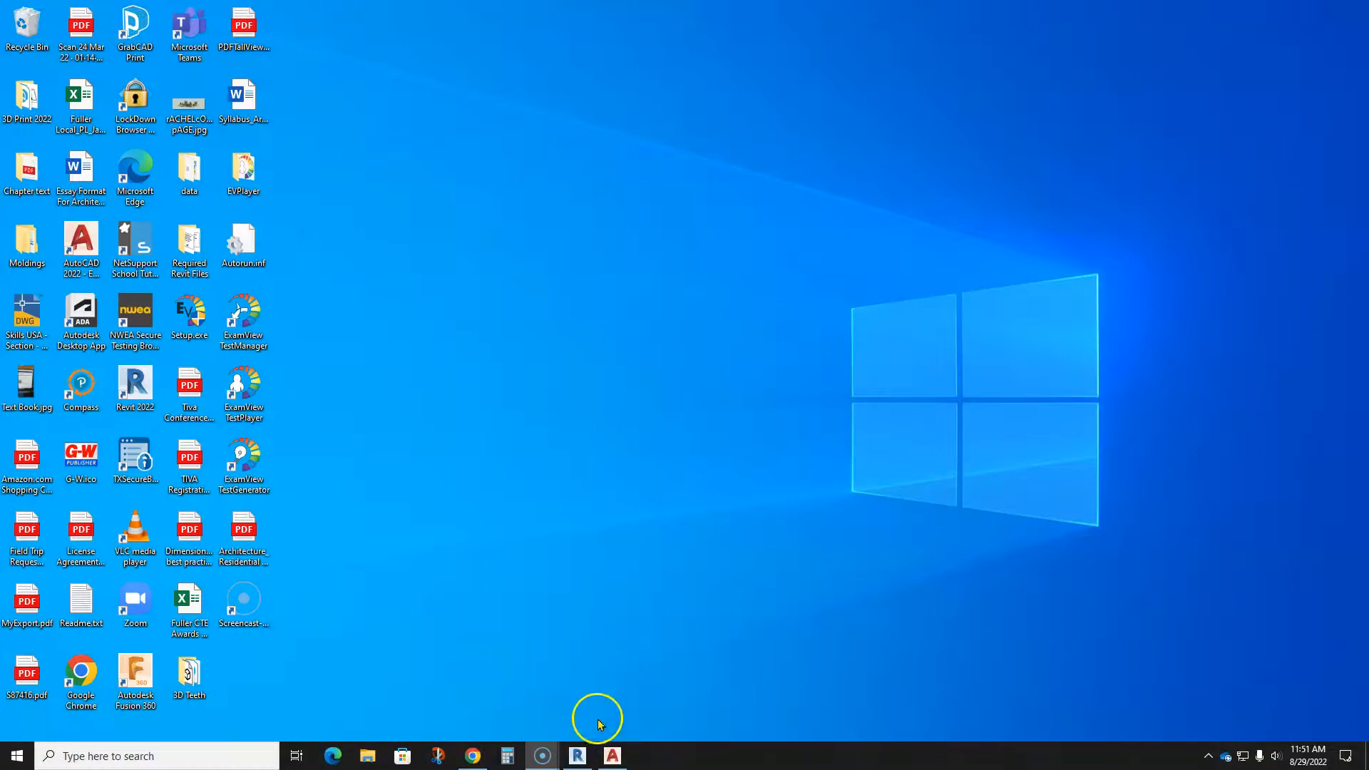
click(612, 755)
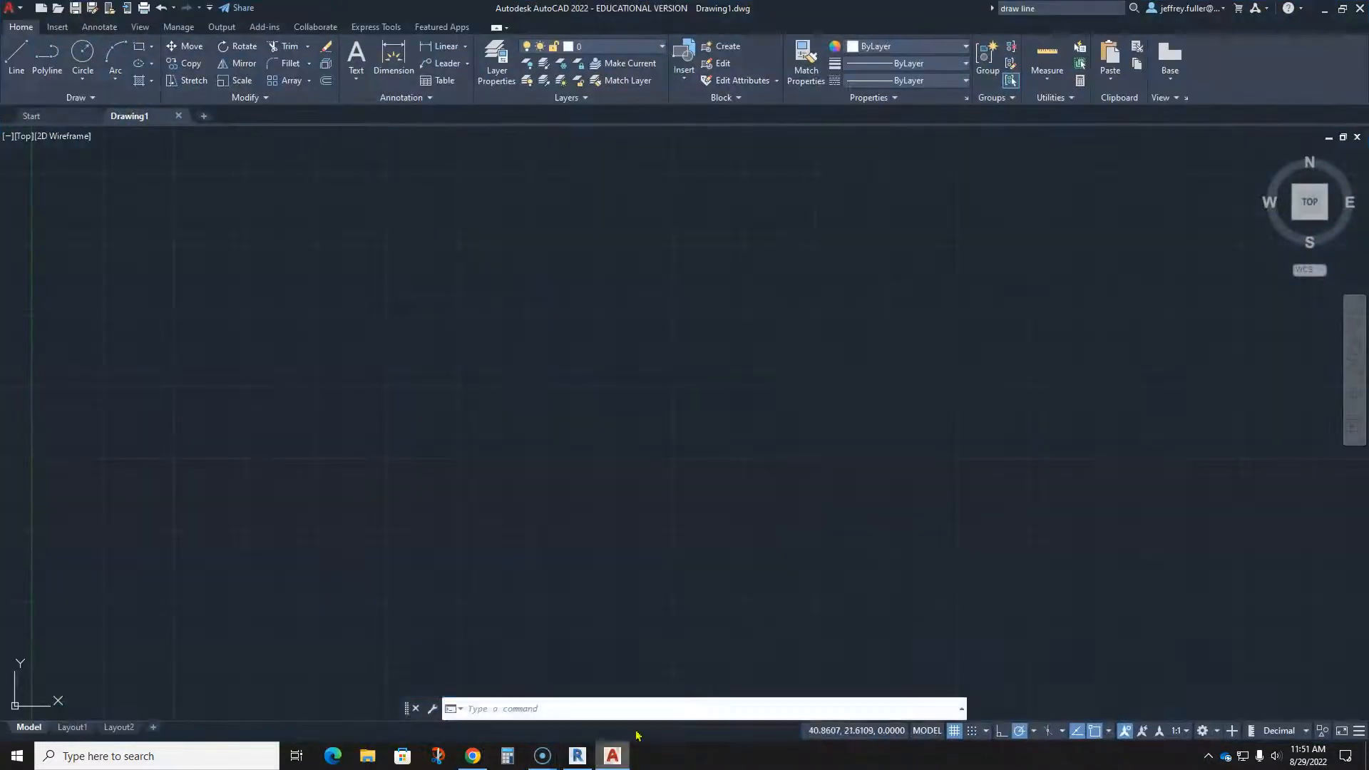
click(1344, 12)
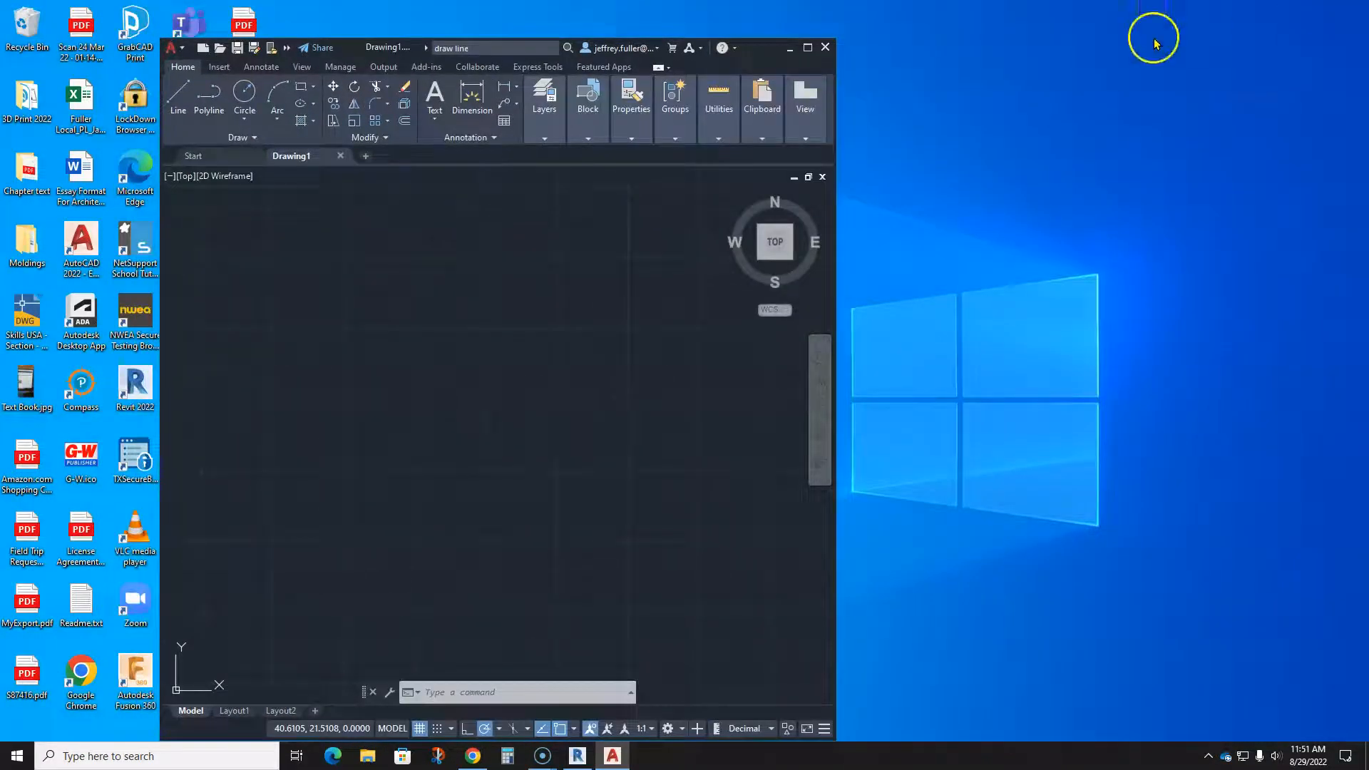
click(810, 48)
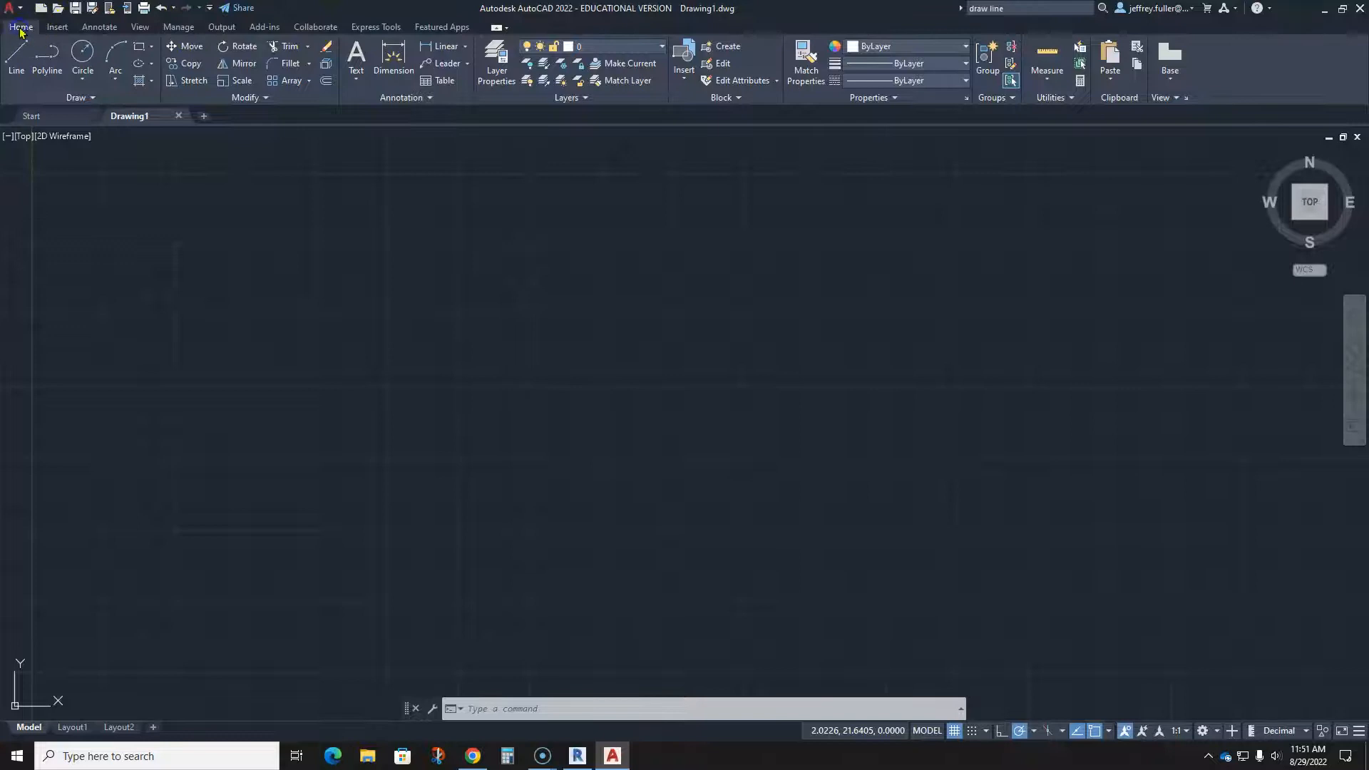
- Review the Insert, Annotate, View and Manage tool sets and return to the Home tools
click(57, 27)
click(99, 27)
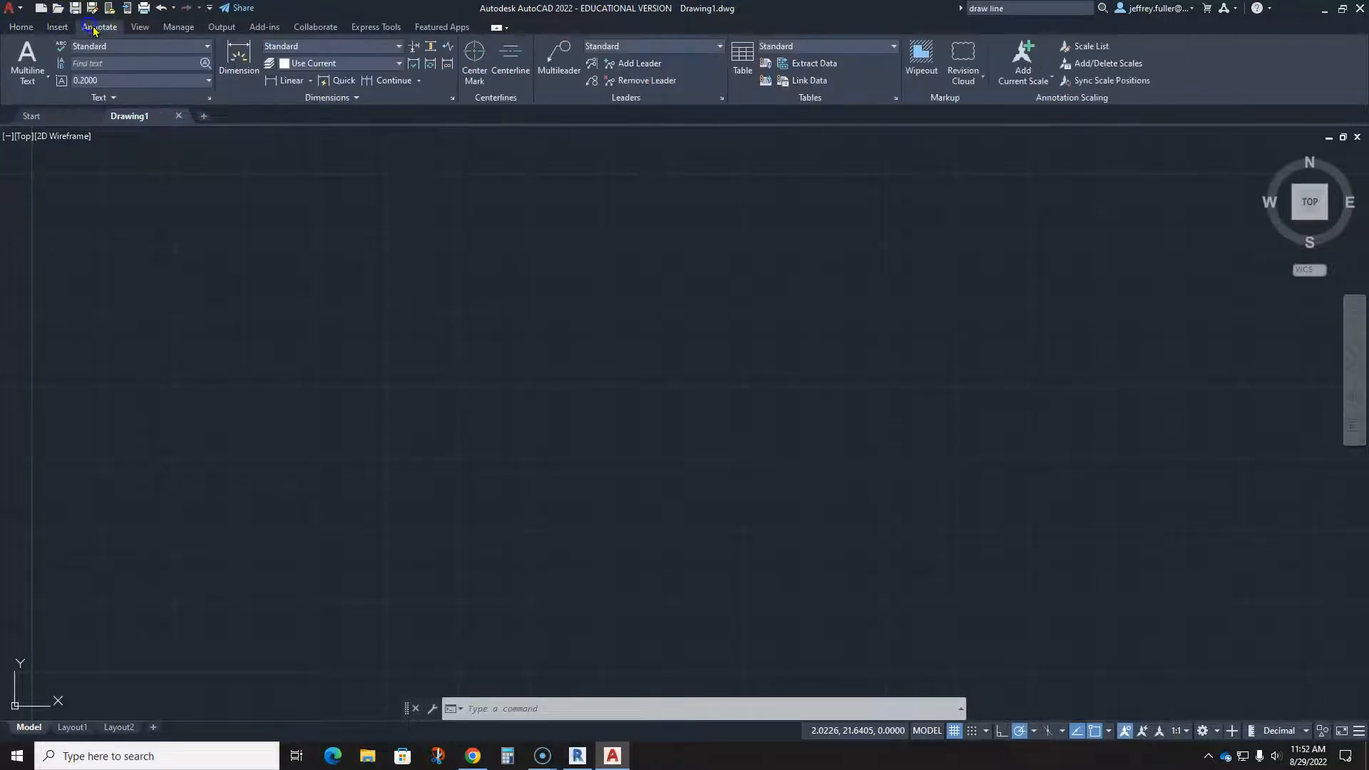
click(140, 27)
click(175, 27)
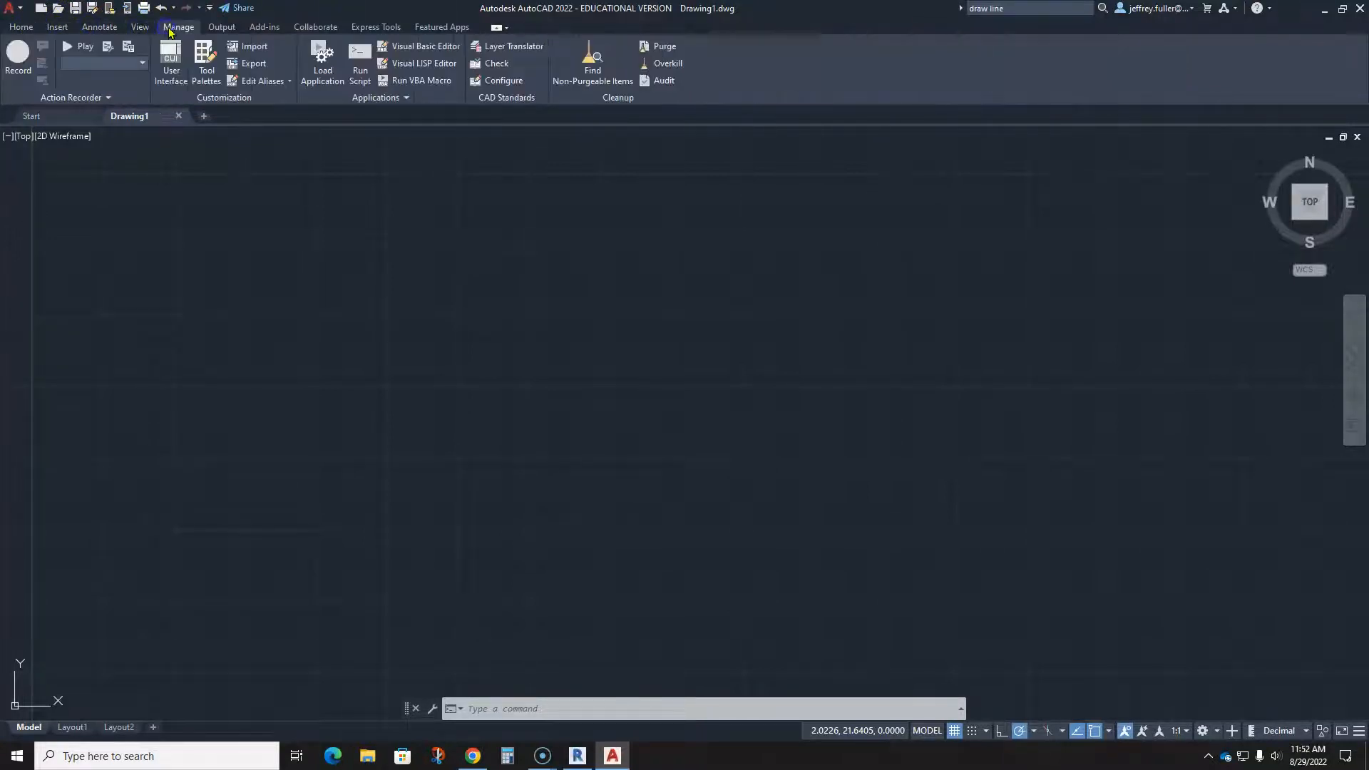
click(21, 28)
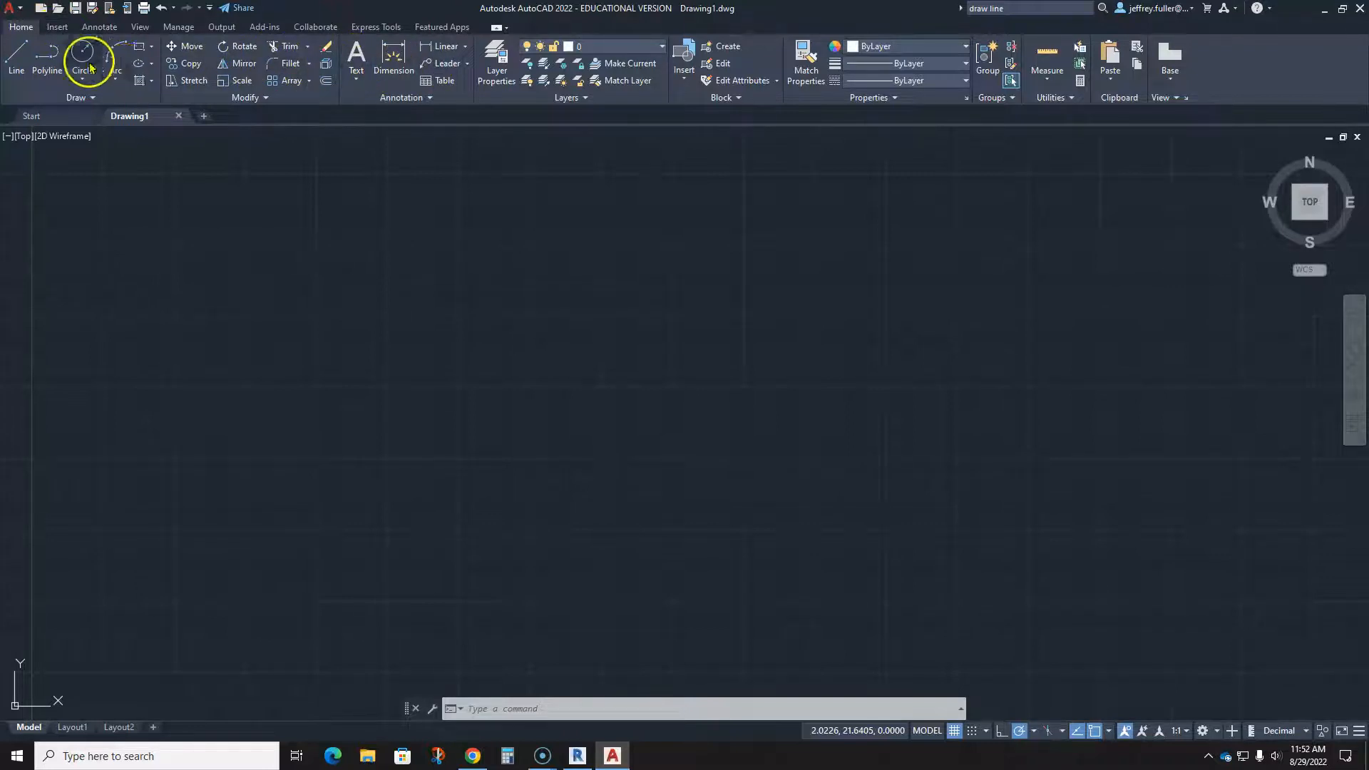
click(58, 28)
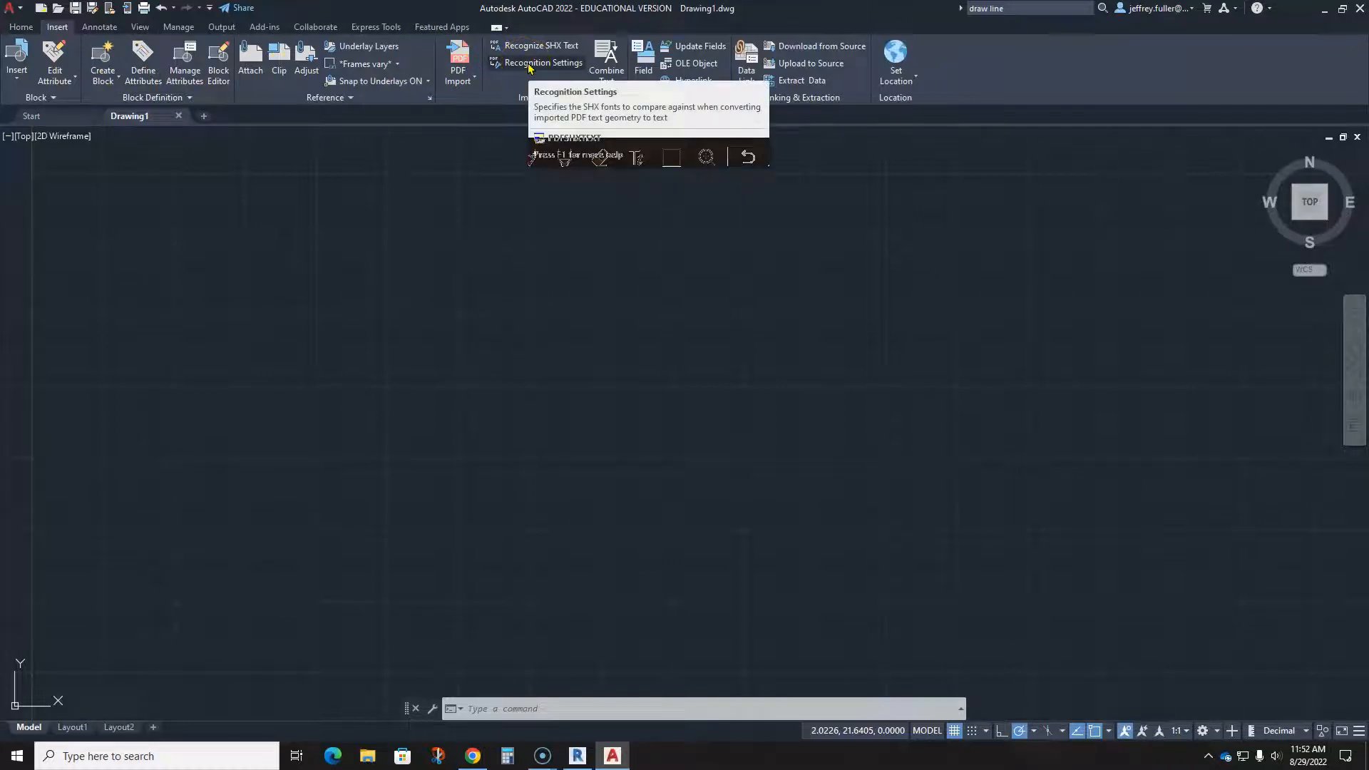
click(22, 29)
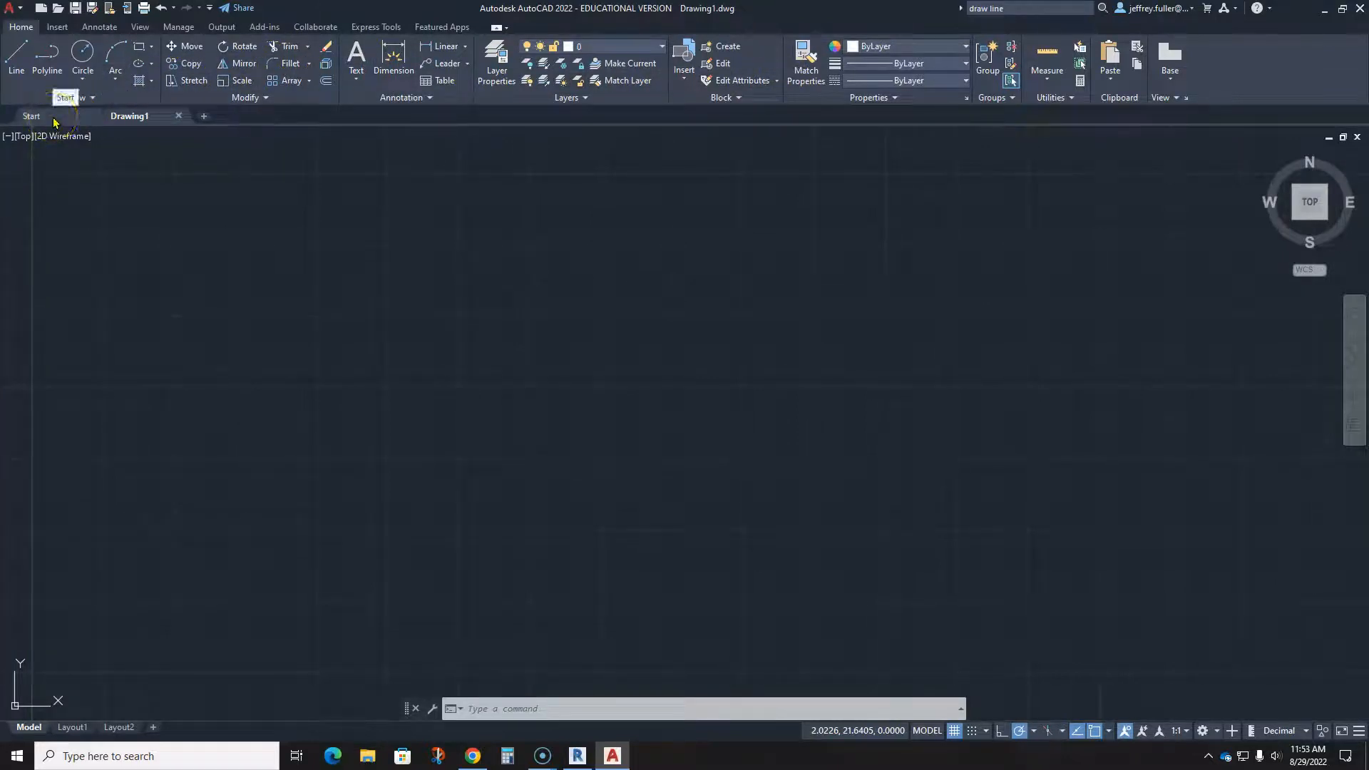
- Create a second blank drawing and close it again
click(205, 119)
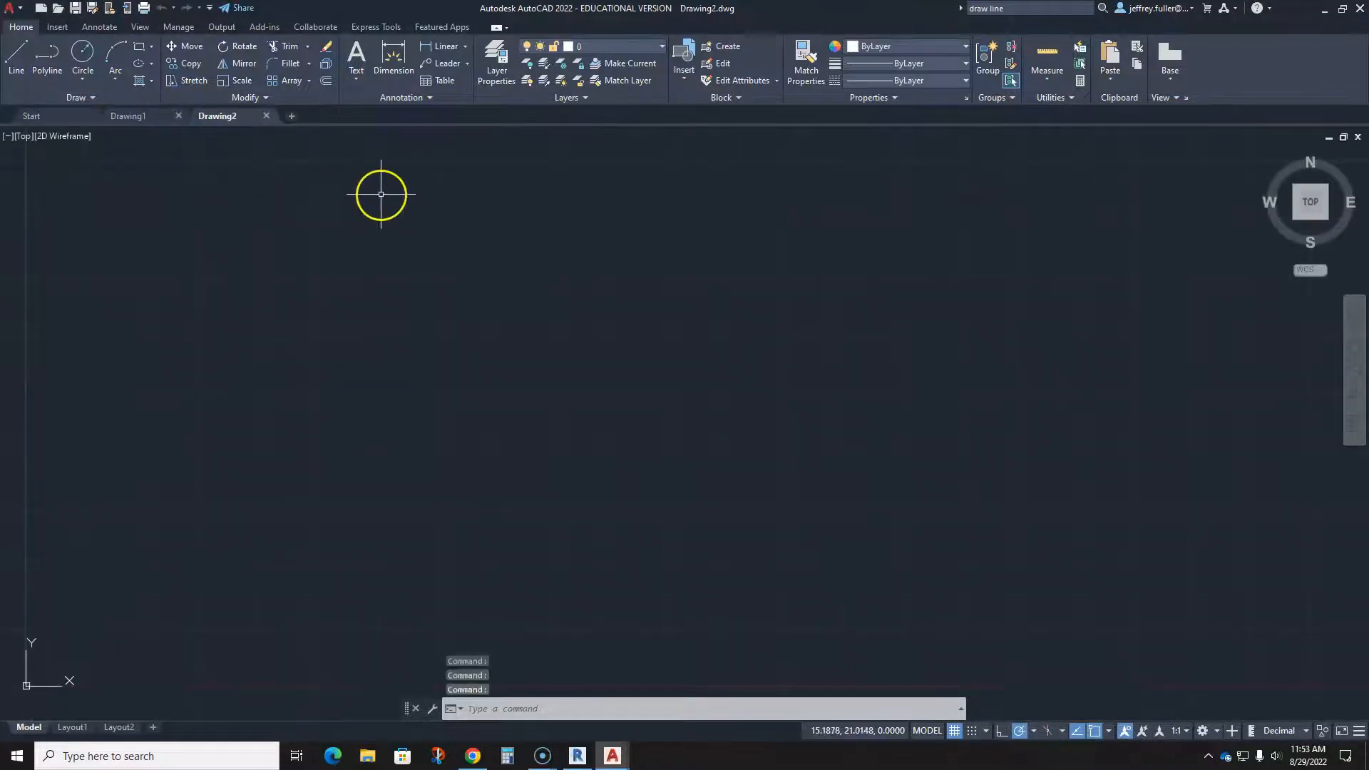
click(266, 116)
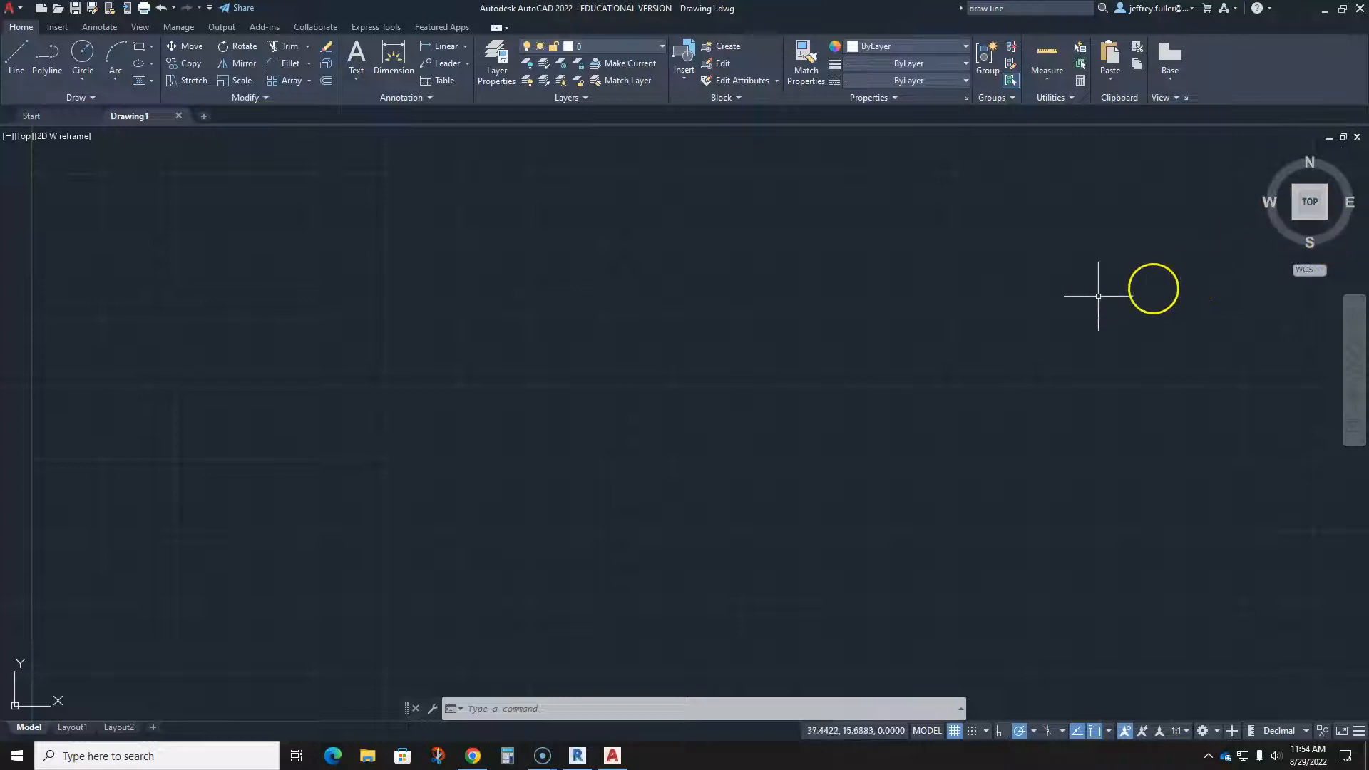
- Draw an L-shape from a vertical line running down and a horizontal line running right to about (21.04, 9.58)
click(15, 55)
click(377, 261)
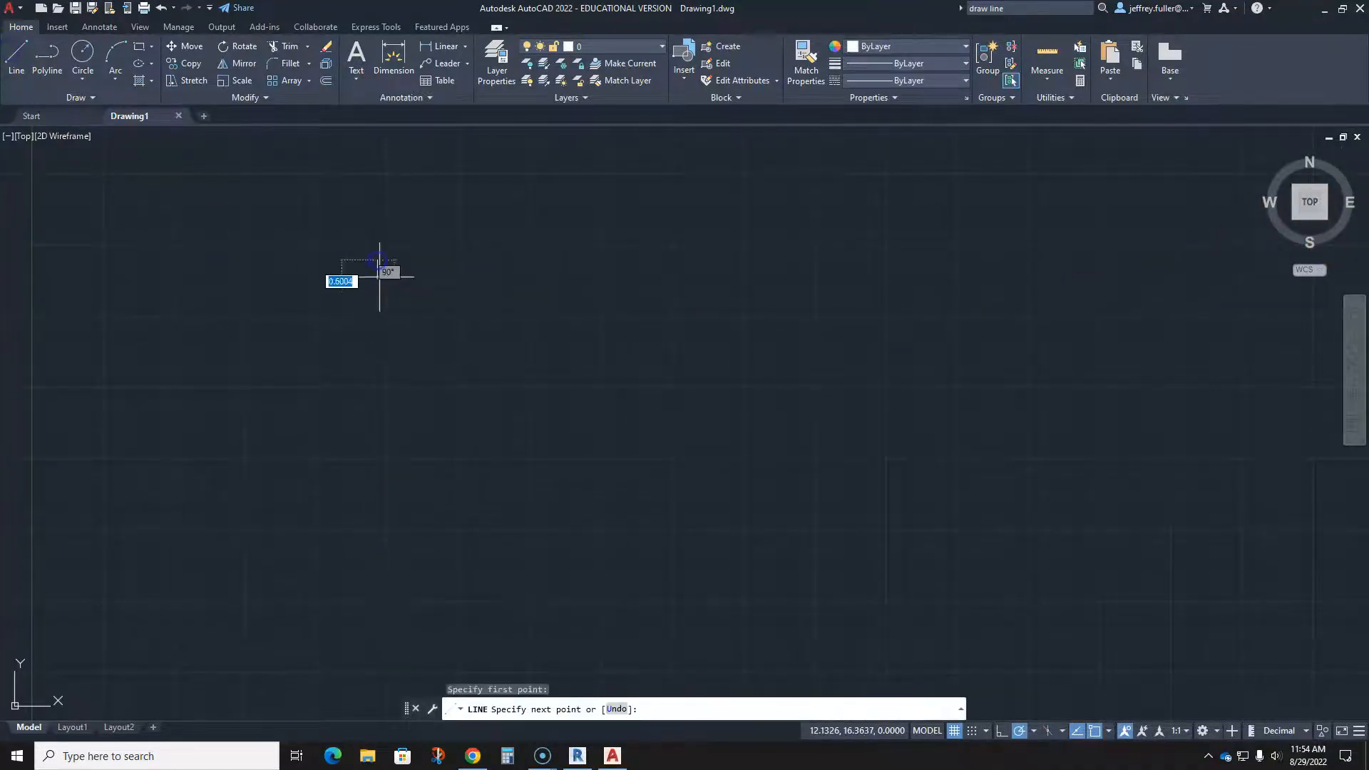
click(378, 470)
click(631, 470)
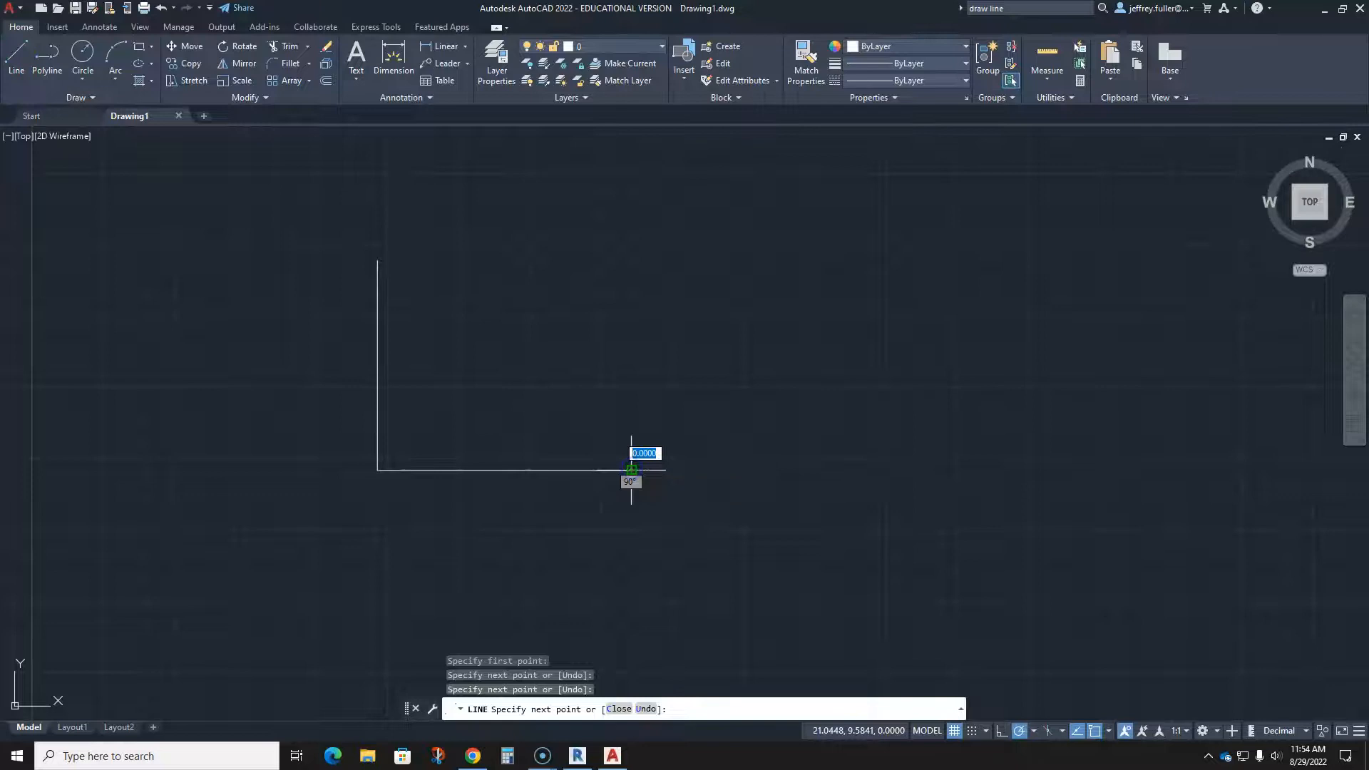
key(Escape)
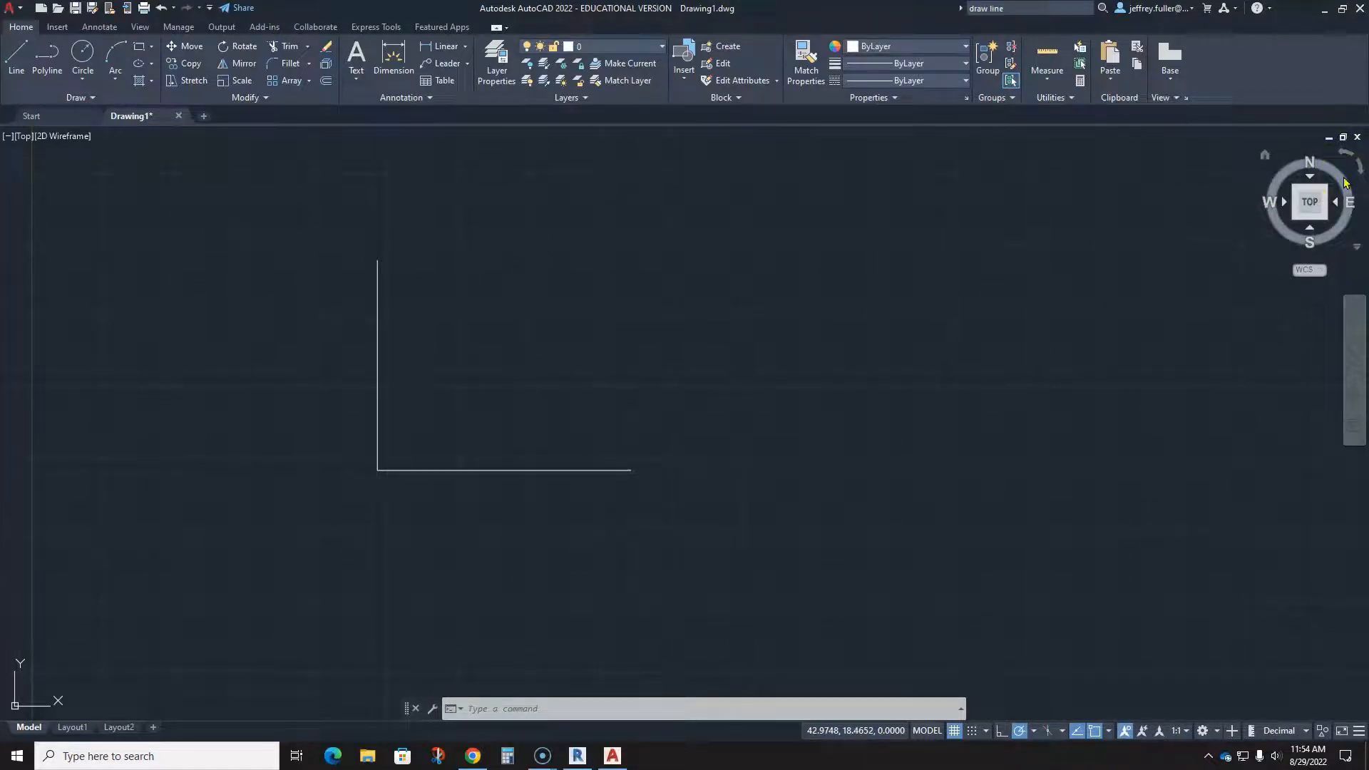
- Rotate the top view in 90-degree turns in both directions and bring it back to north up
click(1343, 156)
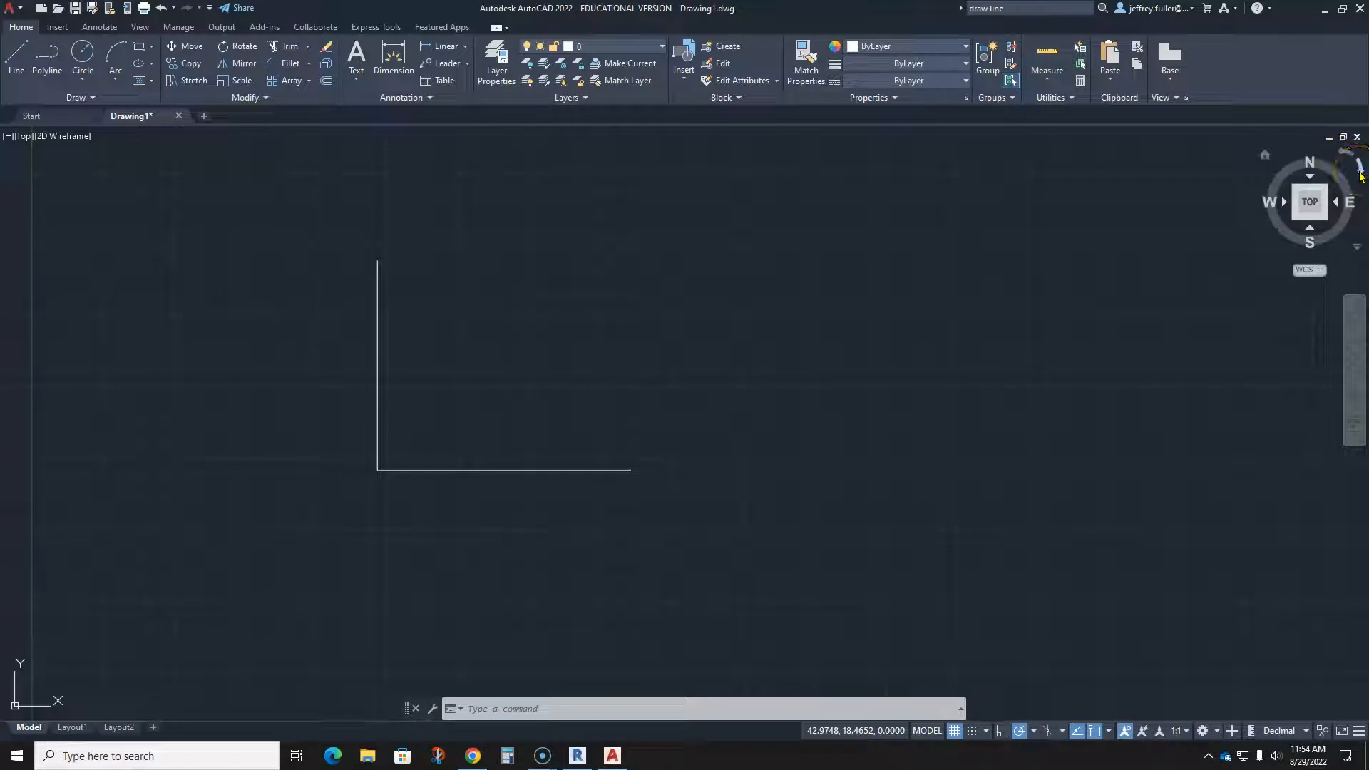
click(1346, 154)
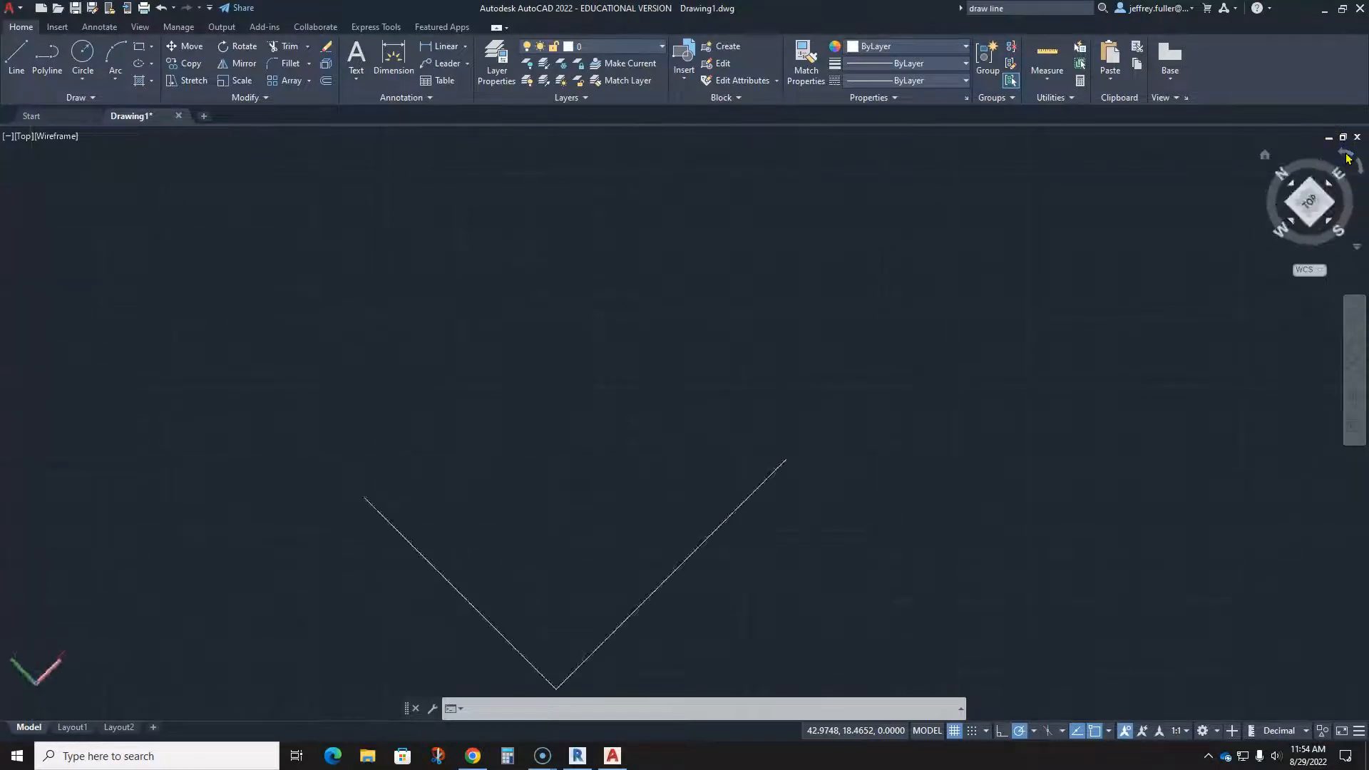
click(1347, 154)
click(1350, 158)
click(1363, 167)
click(1362, 168)
click(1361, 168)
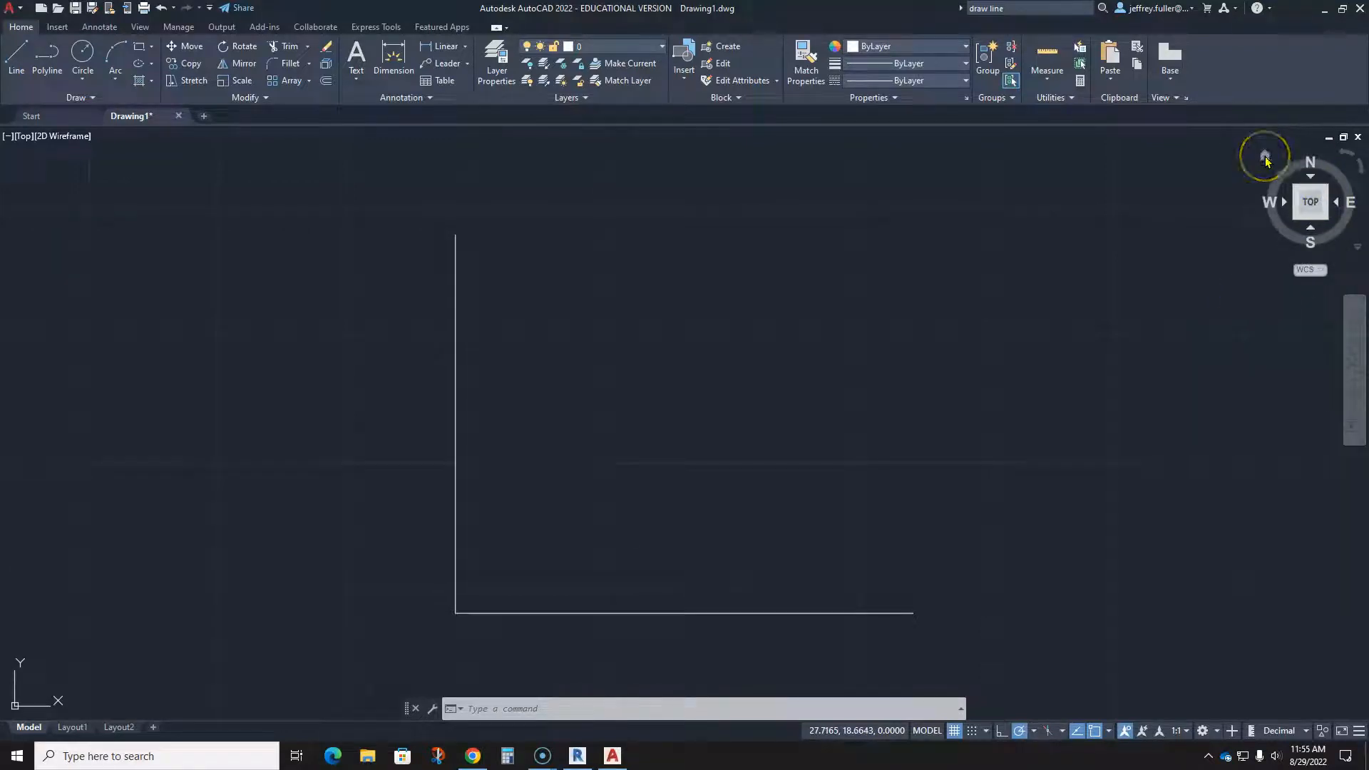
- View the L-shaped lines from the isometric home view and return to the Top view
click(1278, 161)
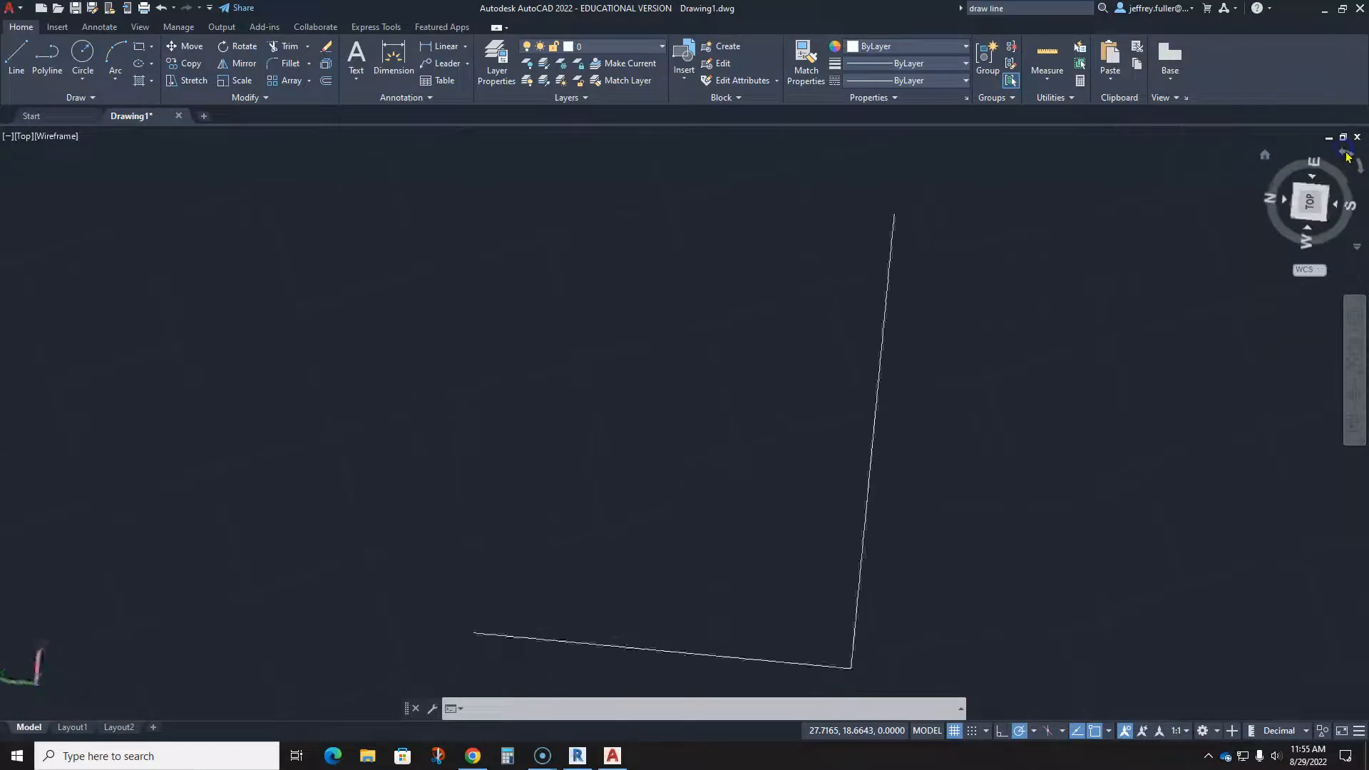
shift+middle_drag(1094, 290, 1196, 221)
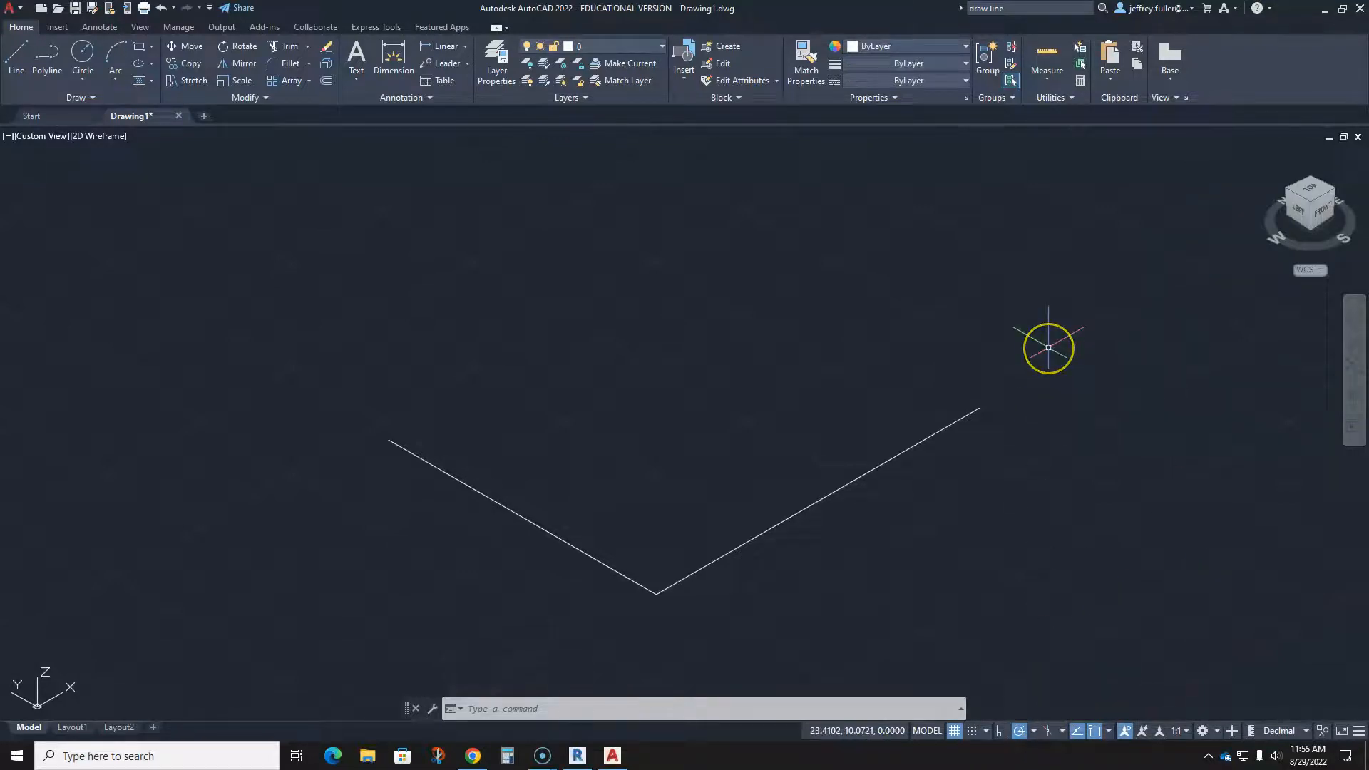
click(1177, 255)
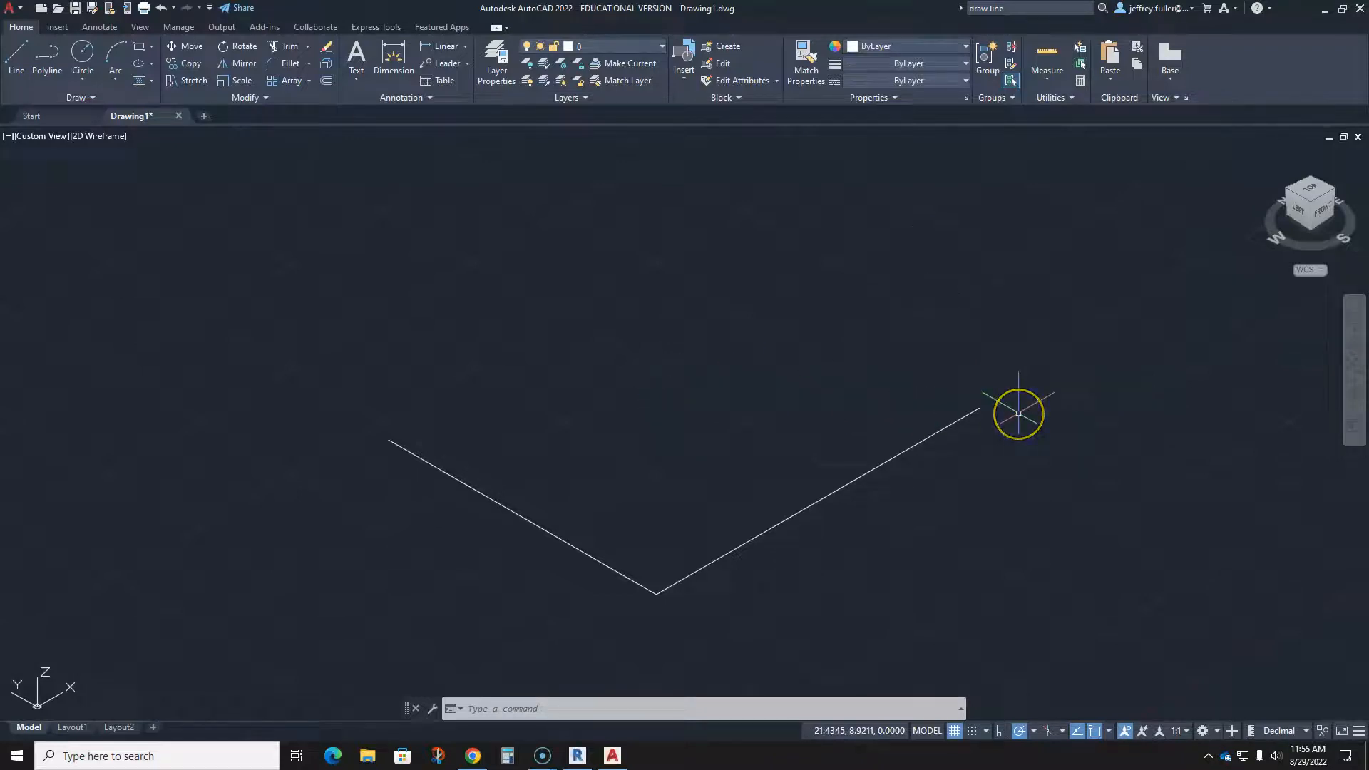
click(1315, 192)
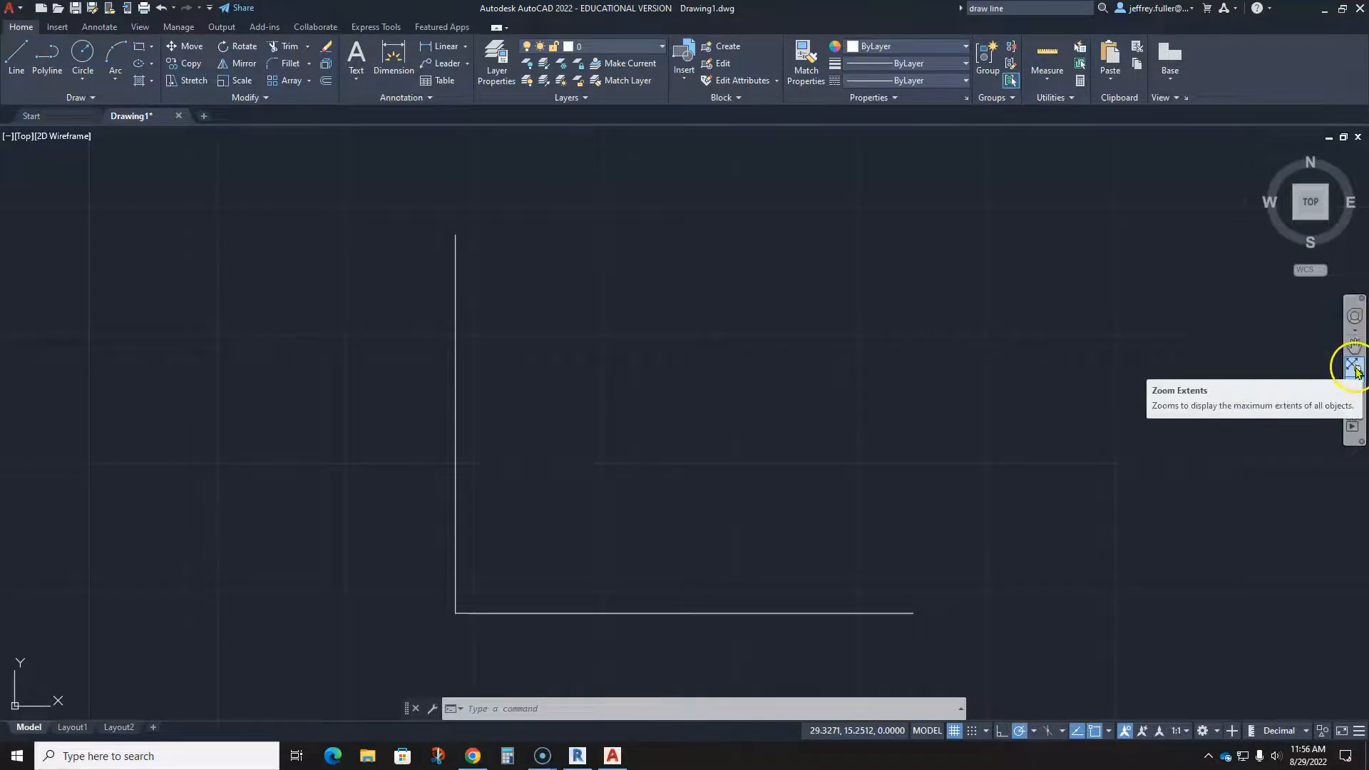
- Open and close the navigation wheel, and pan the view to shift the L-shaped lines with the Pan tool
click(1357, 322)
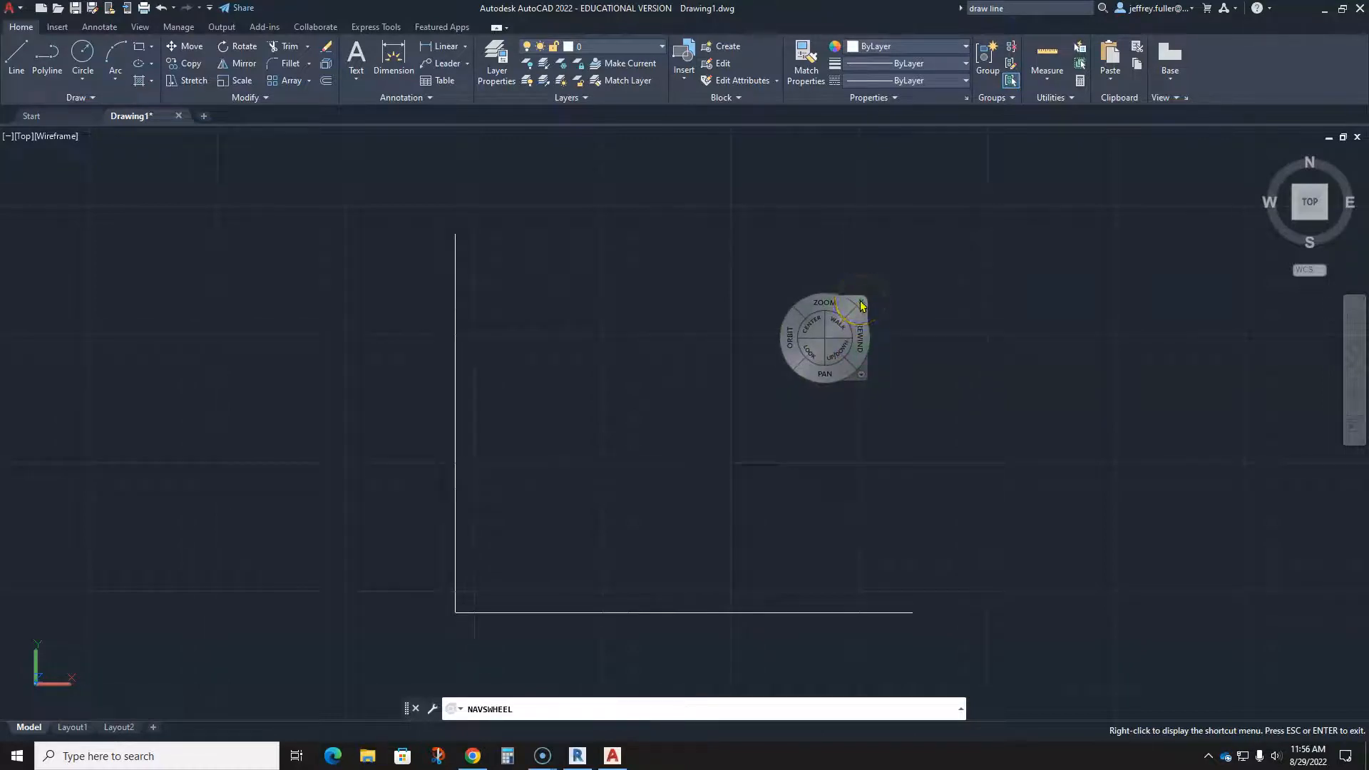
click(862, 305)
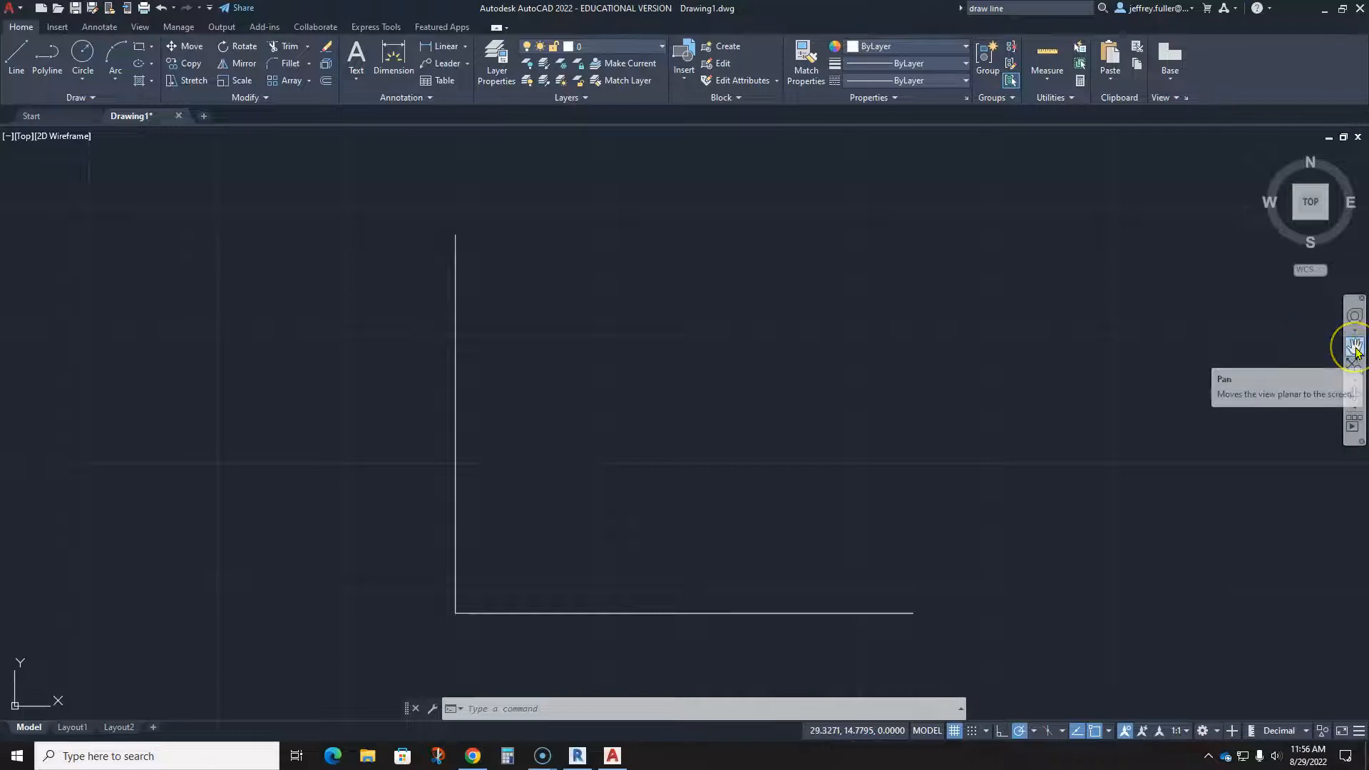
click(1355, 348)
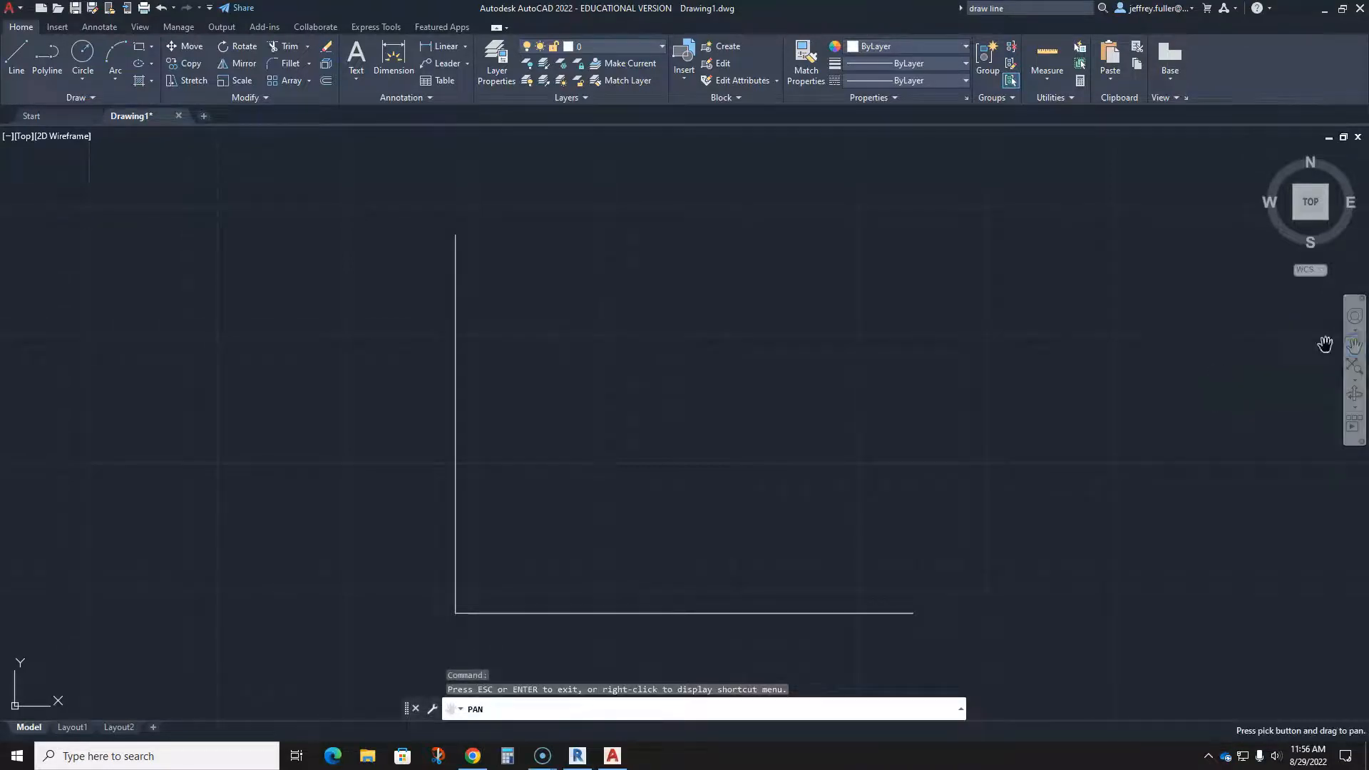
mouse_move(978, 354)
mouse_down()
mouse_move(694, 374)
mouse_move(1034, 318)
mouse_move(911, 415)
mouse_move(770, 309)
mouse_move(999, 330)
mouse_move(973, 419)
mouse_move(789, 295)
mouse_move(957, 301)
mouse_move(976, 341)
mouse_move(917, 410)
mouse_move(849, 344)
mouse_move(873, 306)
mouse_move(923, 358)
mouse_move(897, 340)
mouse_up()
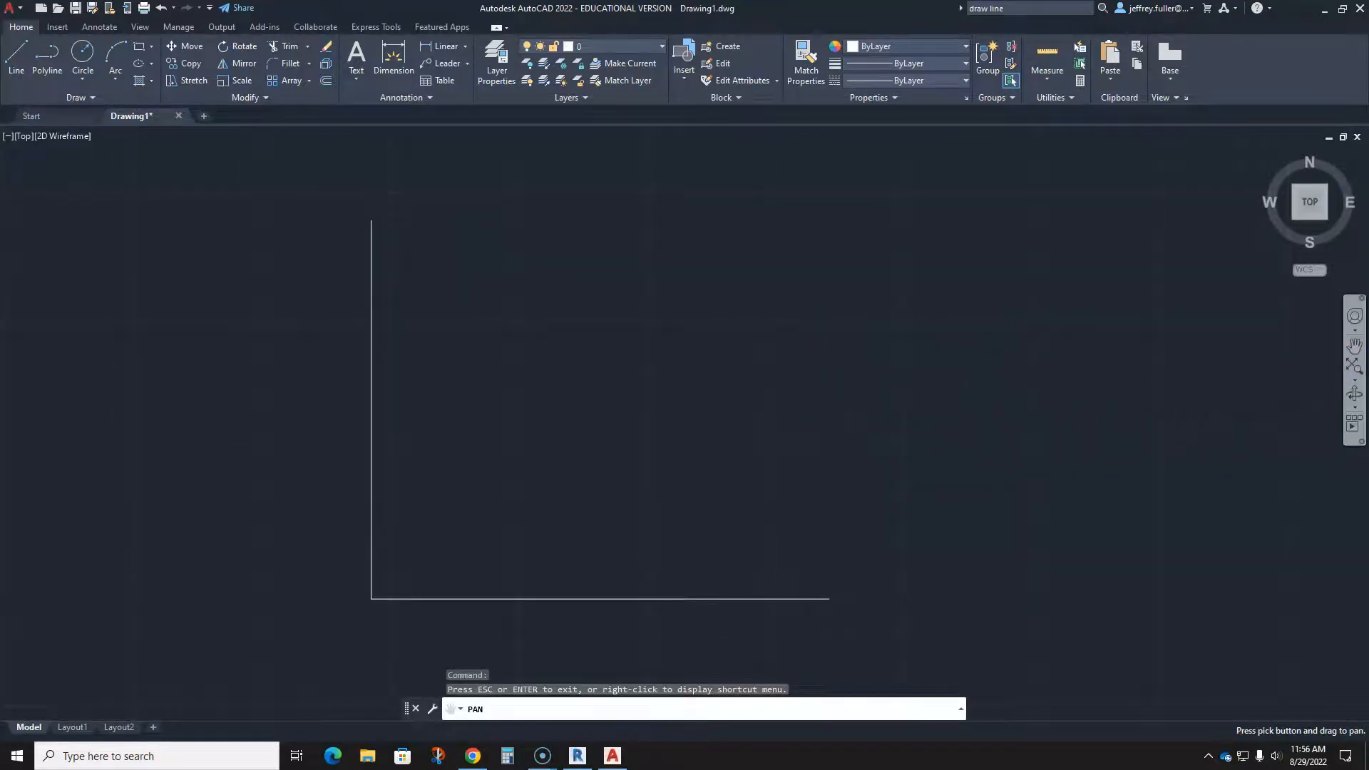
click(1354, 347)
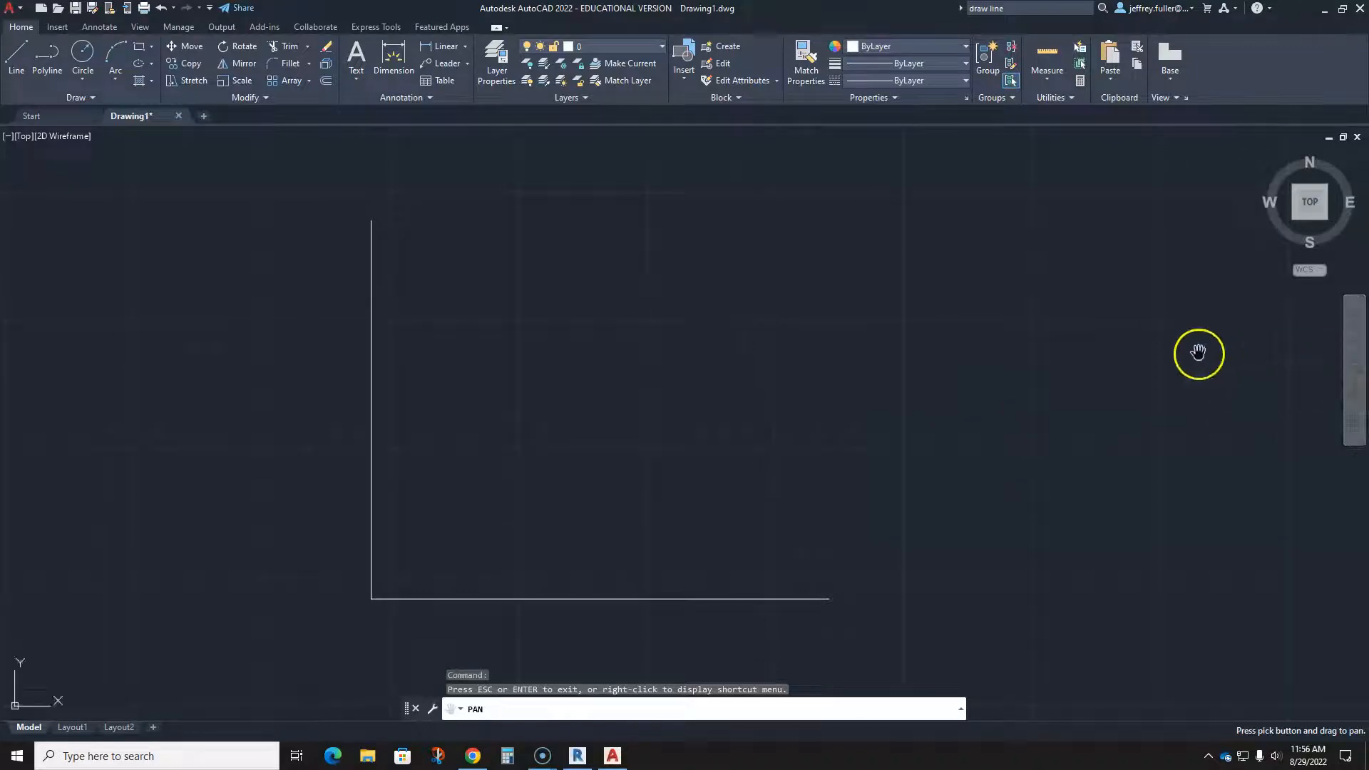
key(Escape)
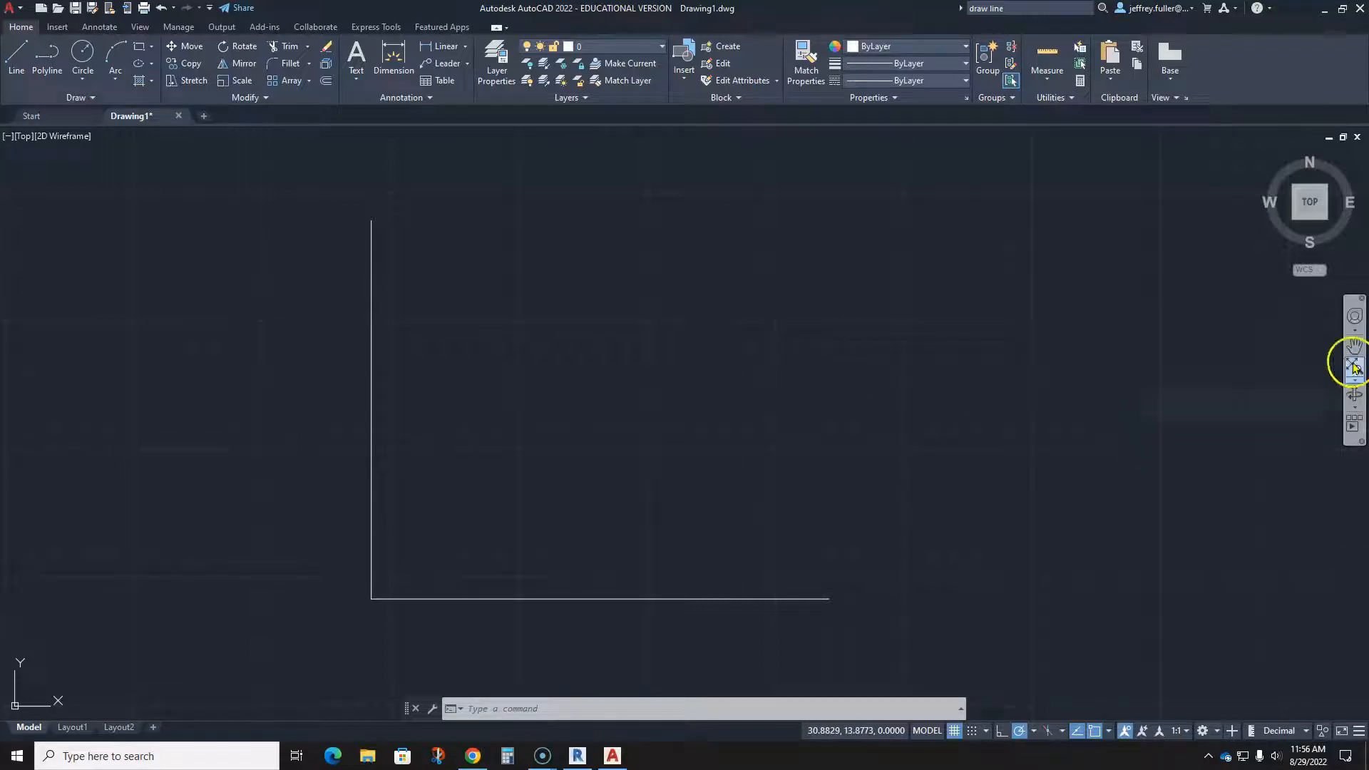
- Zoom in on the right end of the horizontal line with Zoom Window
click(1358, 384)
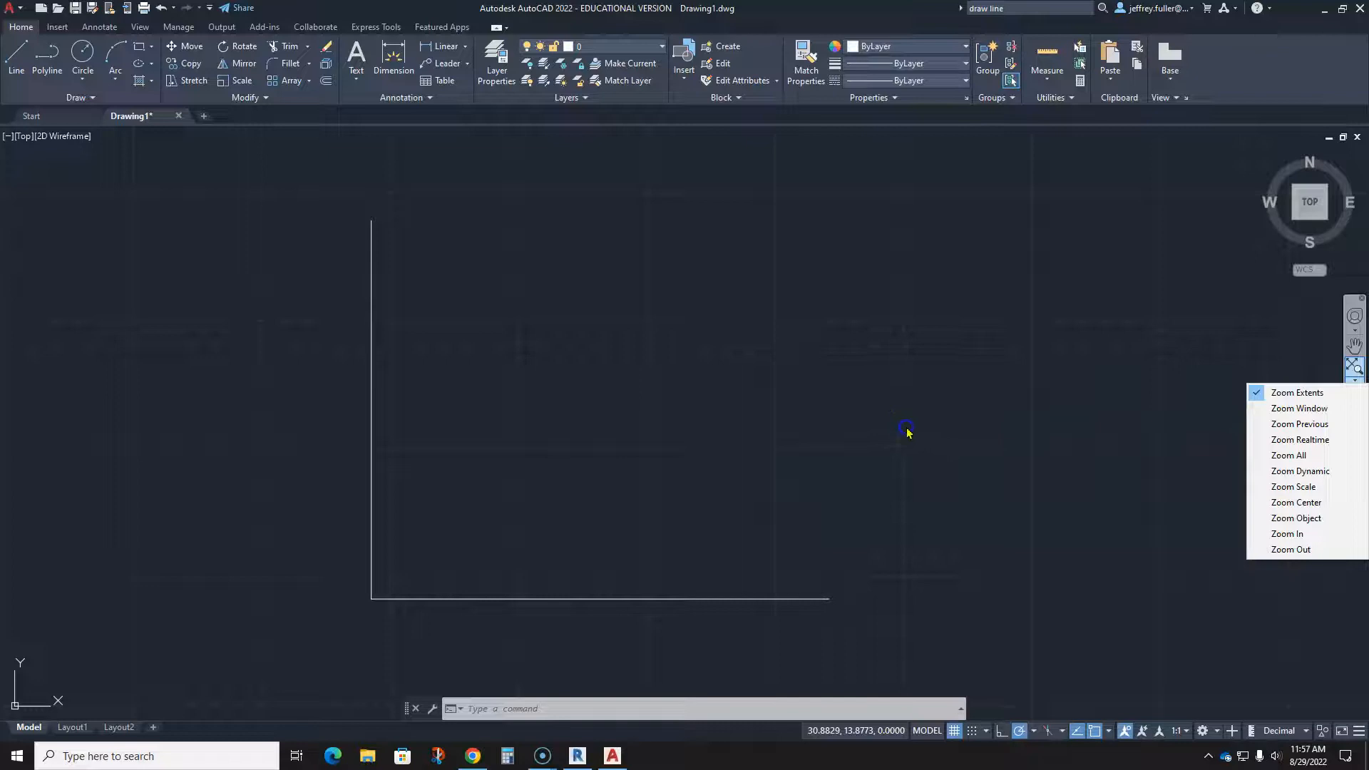
click(1287, 408)
click(735, 528)
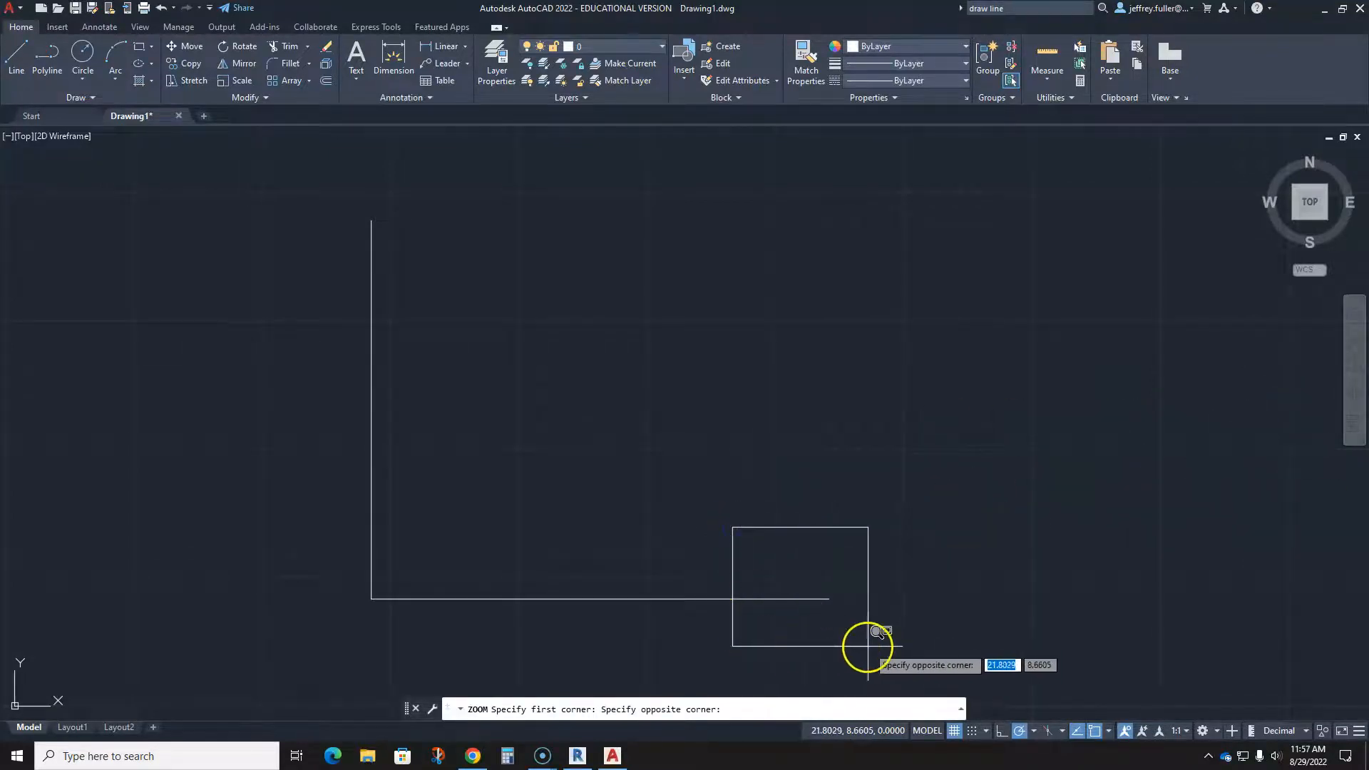
click(948, 640)
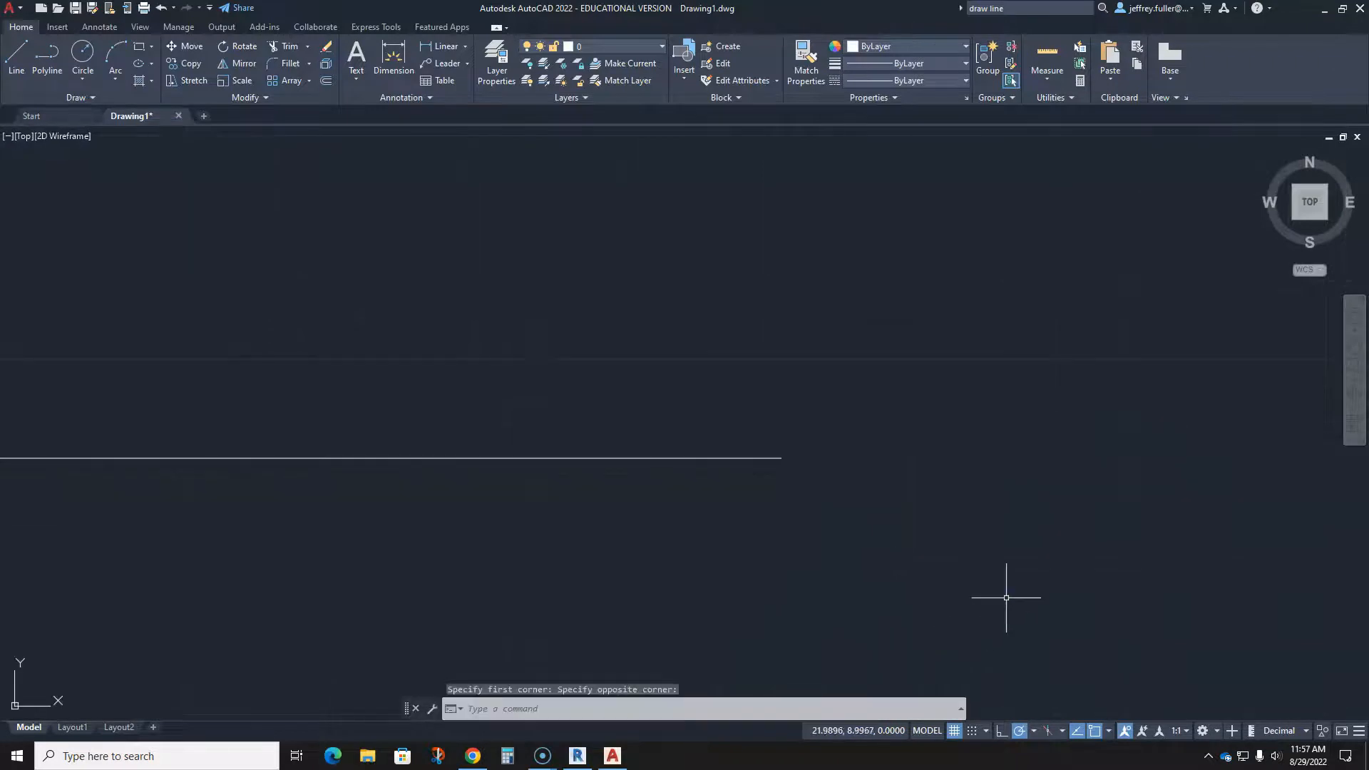
click(1355, 382)
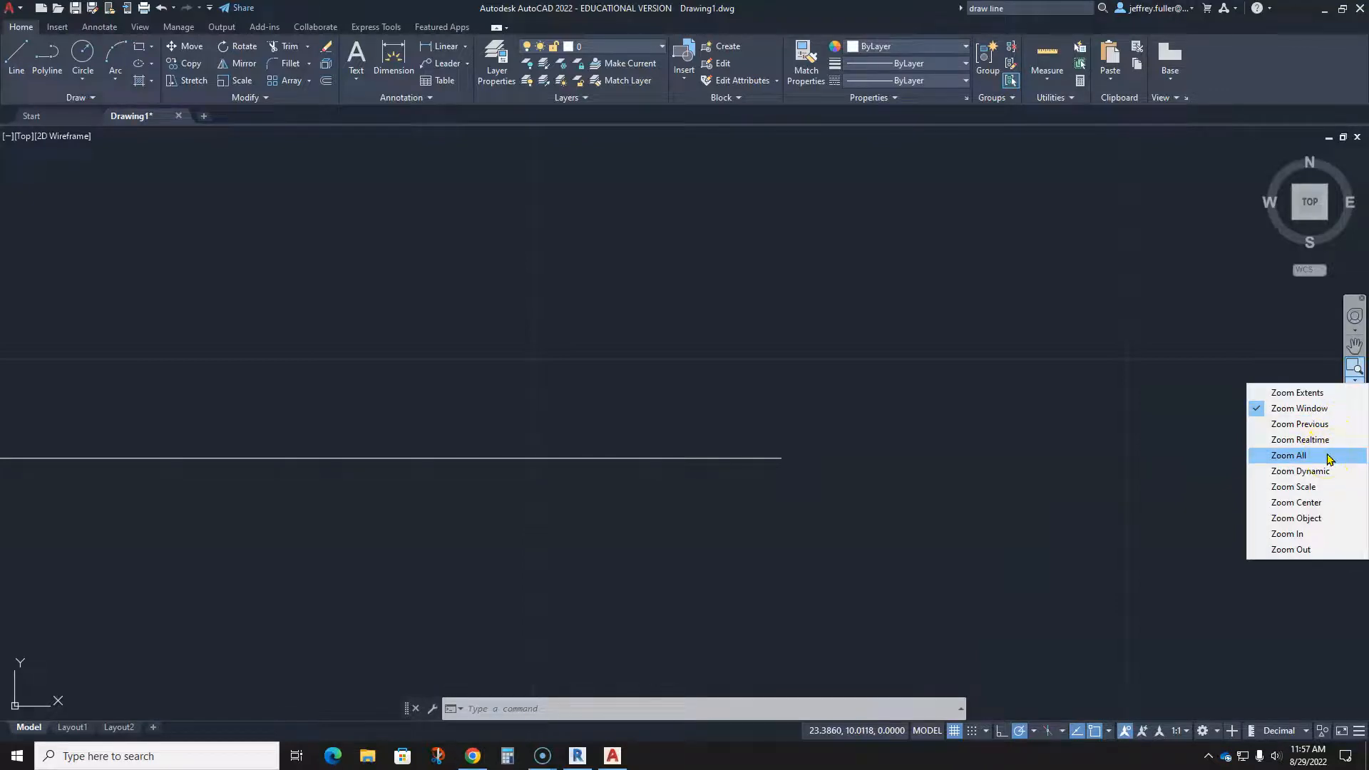
click(1321, 400)
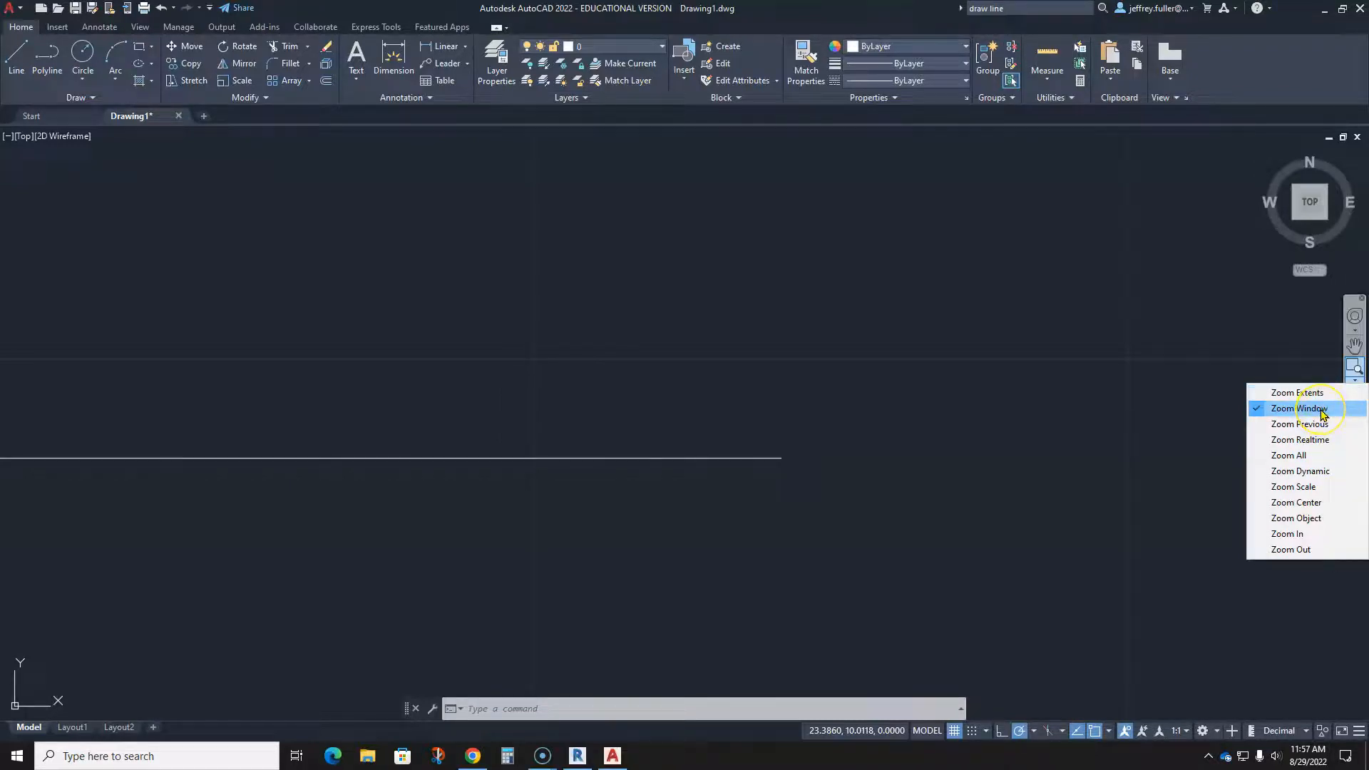
click(1259, 349)
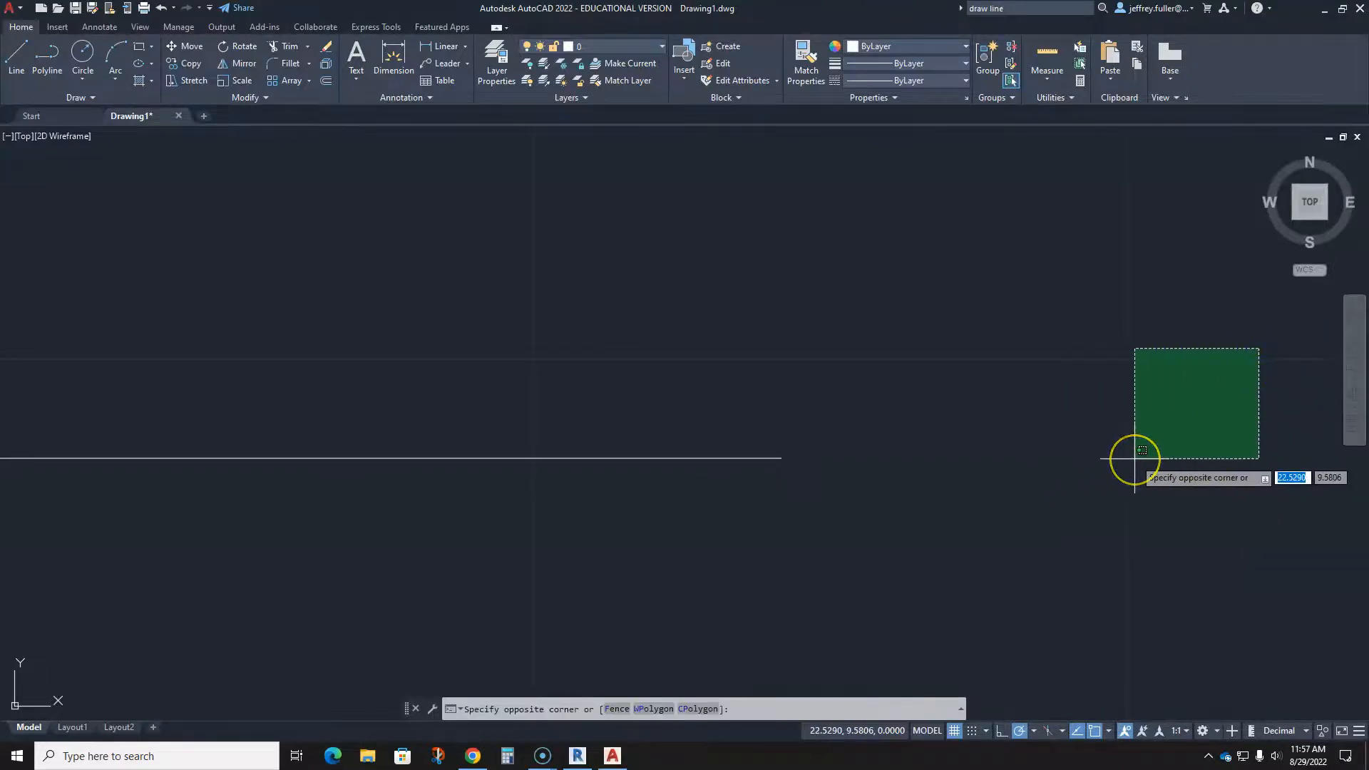
key(Escape)
key(Escape)
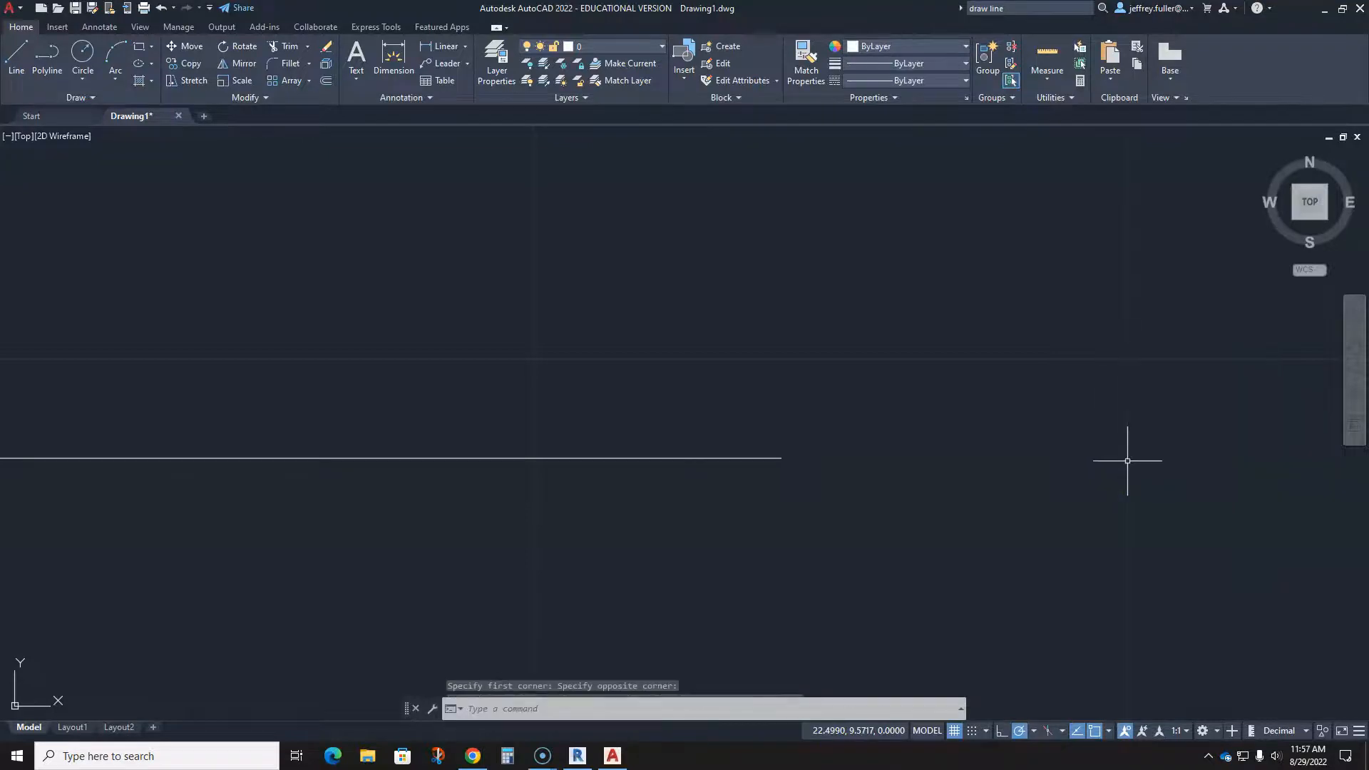
- Zoom in and out repeatedly and pan the drawing until the whole L-shape is in view
scroll(1017, 465, down, 10)
scroll(1017, 464, up, 9)
scroll(1016, 464, down, 8)
scroll(1015, 464, up, 8)
scroll(1015, 464, down, 6)
middle_drag(1018, 422, 926, 520)
scroll(924, 521, up, 7)
scroll(926, 514, down, 5)
scroll(927, 513, up, 2)
scroll(926, 514, down, 3)
scroll(927, 513, up, 5)
scroll(927, 512, down, 5)
scroll(927, 513, up, 6)
scroll(927, 513, down, 6)
scroll(927, 513, up, 2)
scroll(927, 513, up, 2)
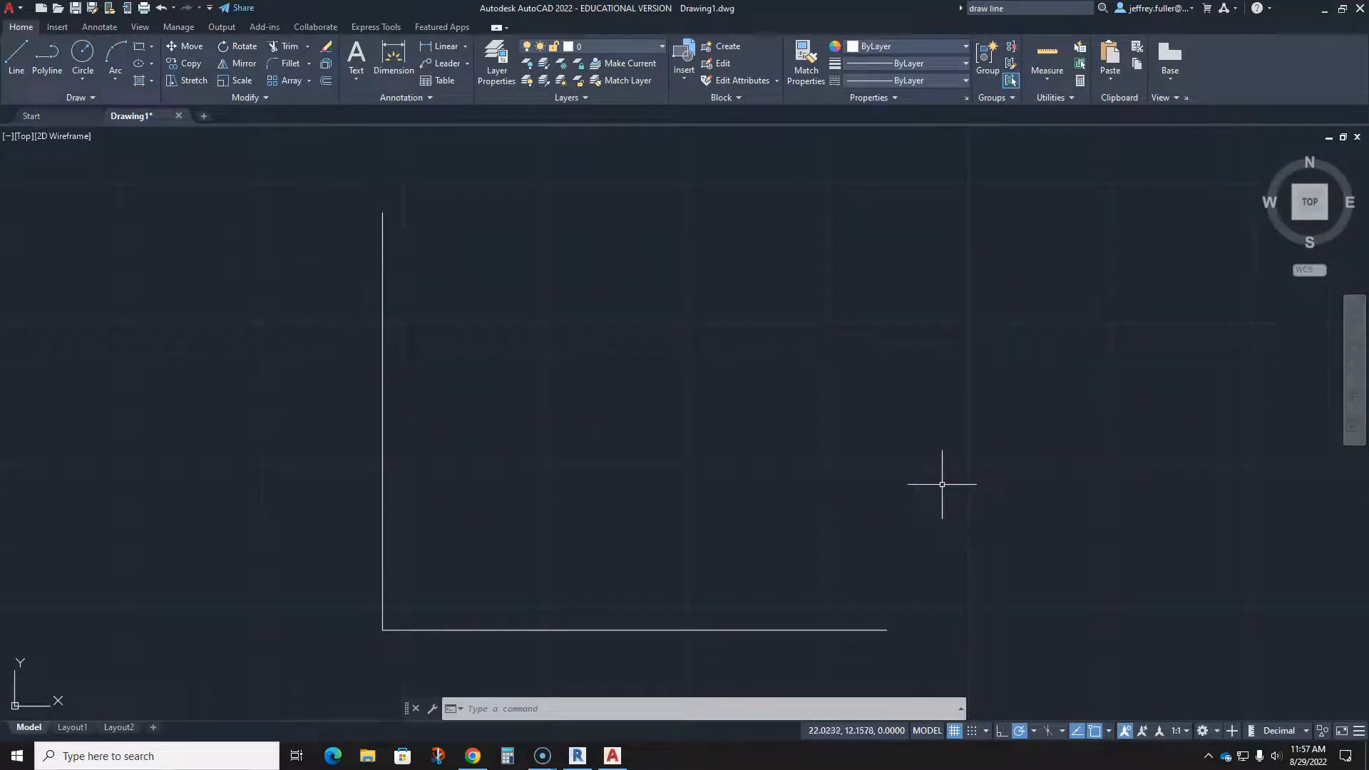
mouse_move(919, 489)
middle_down()
mouse_move(1029, 456)
mouse_move(987, 501)
mouse_move(868, 473)
mouse_move(948, 515)
middle_up()
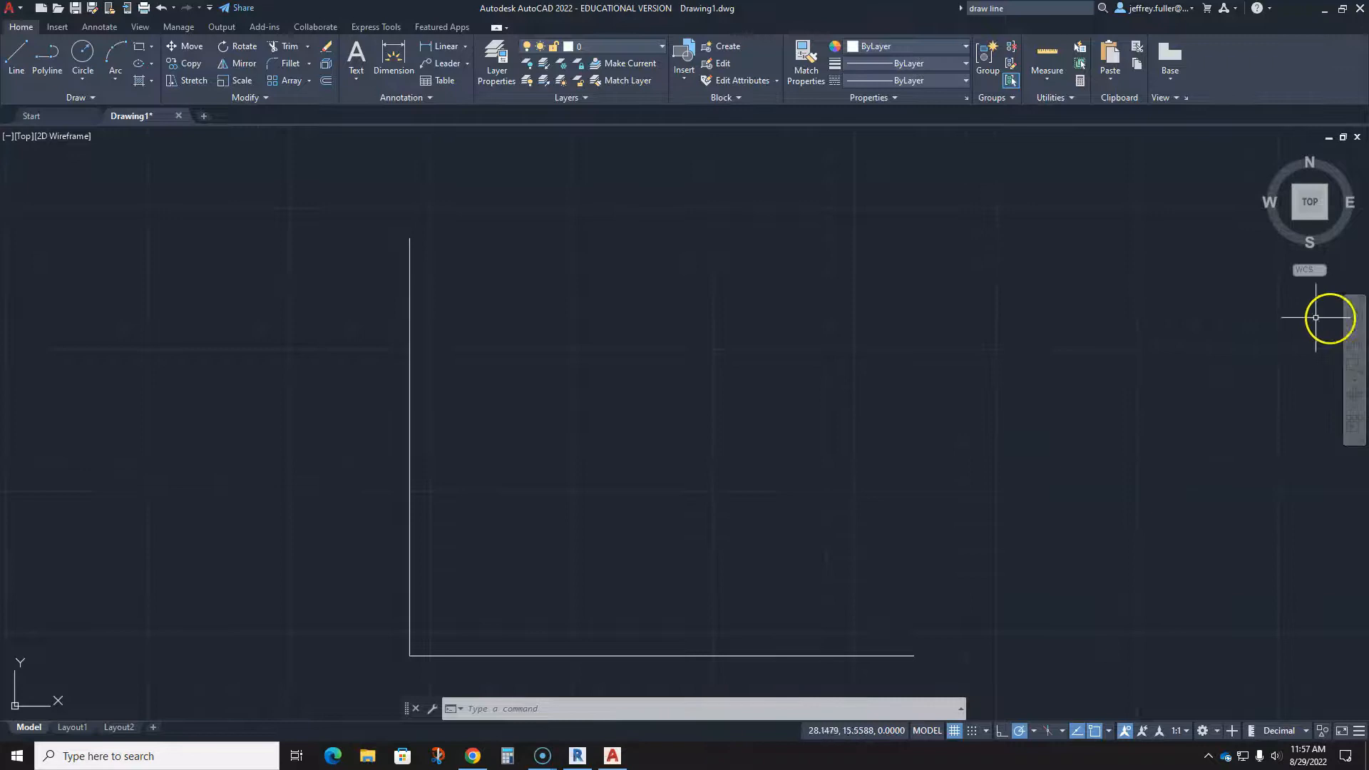
scroll(821, 405, down, 6)
scroll(789, 431, up, 4)
scroll(773, 443, up, 2)
mouse_move(823, 443)
middle_down()
mouse_move(746, 467)
mouse_move(804, 438)
middle_up()
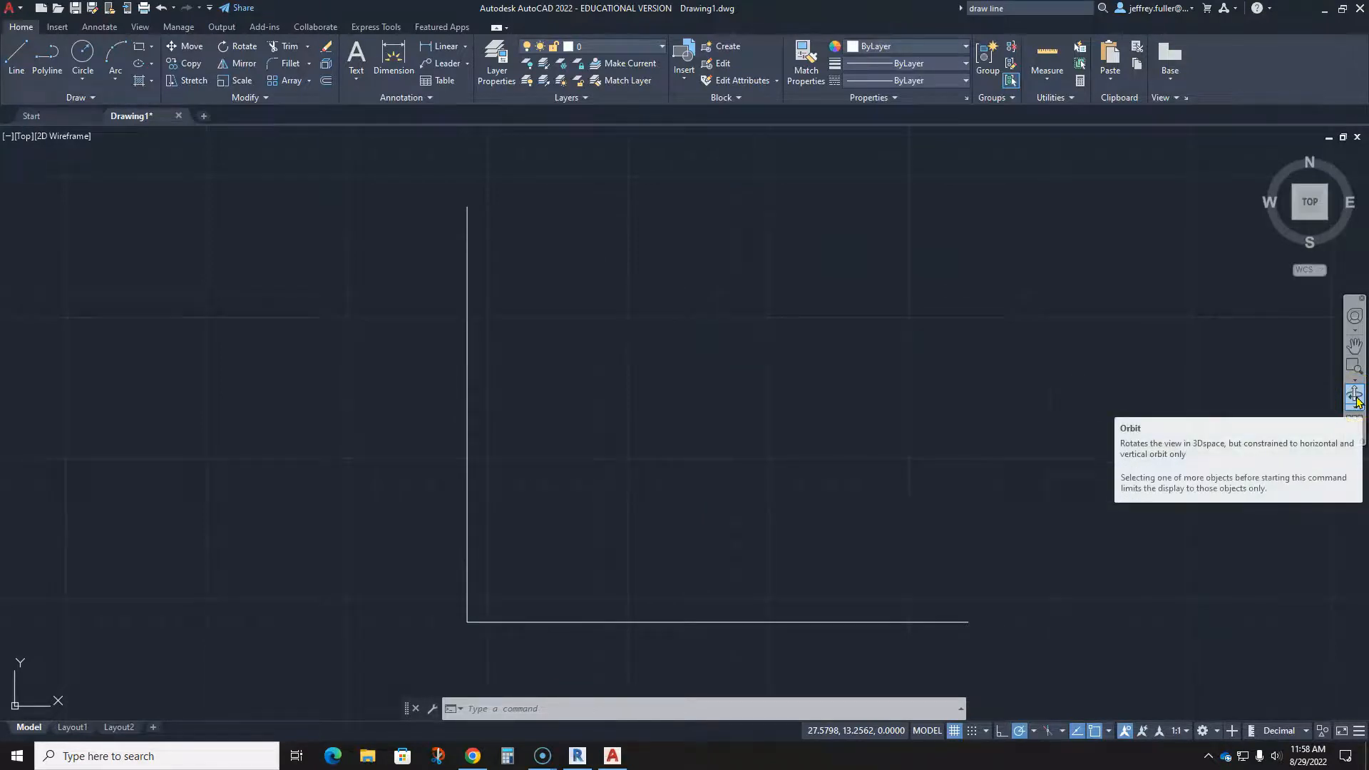
click(1359, 430)
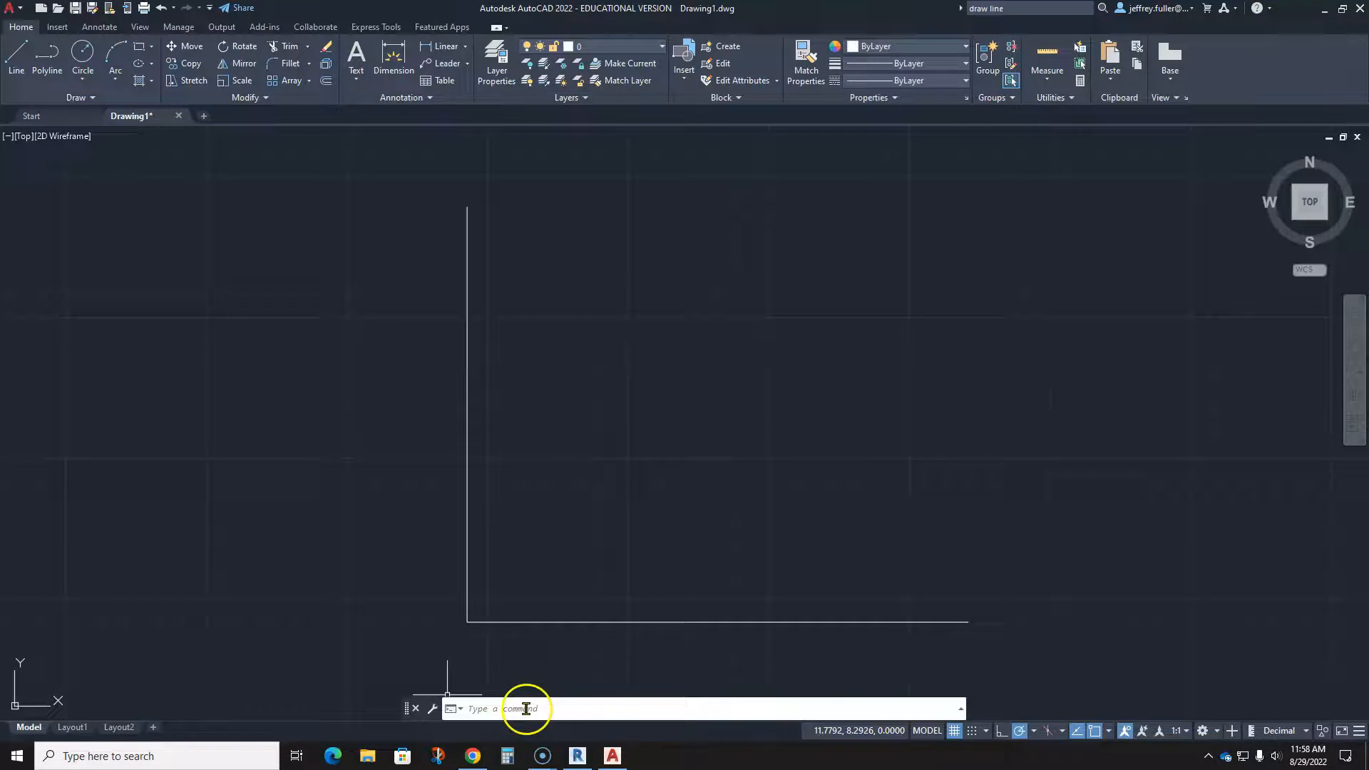
- Draw a 10-unit horizontal line running right from a point inside the L-shape
click(15, 56)
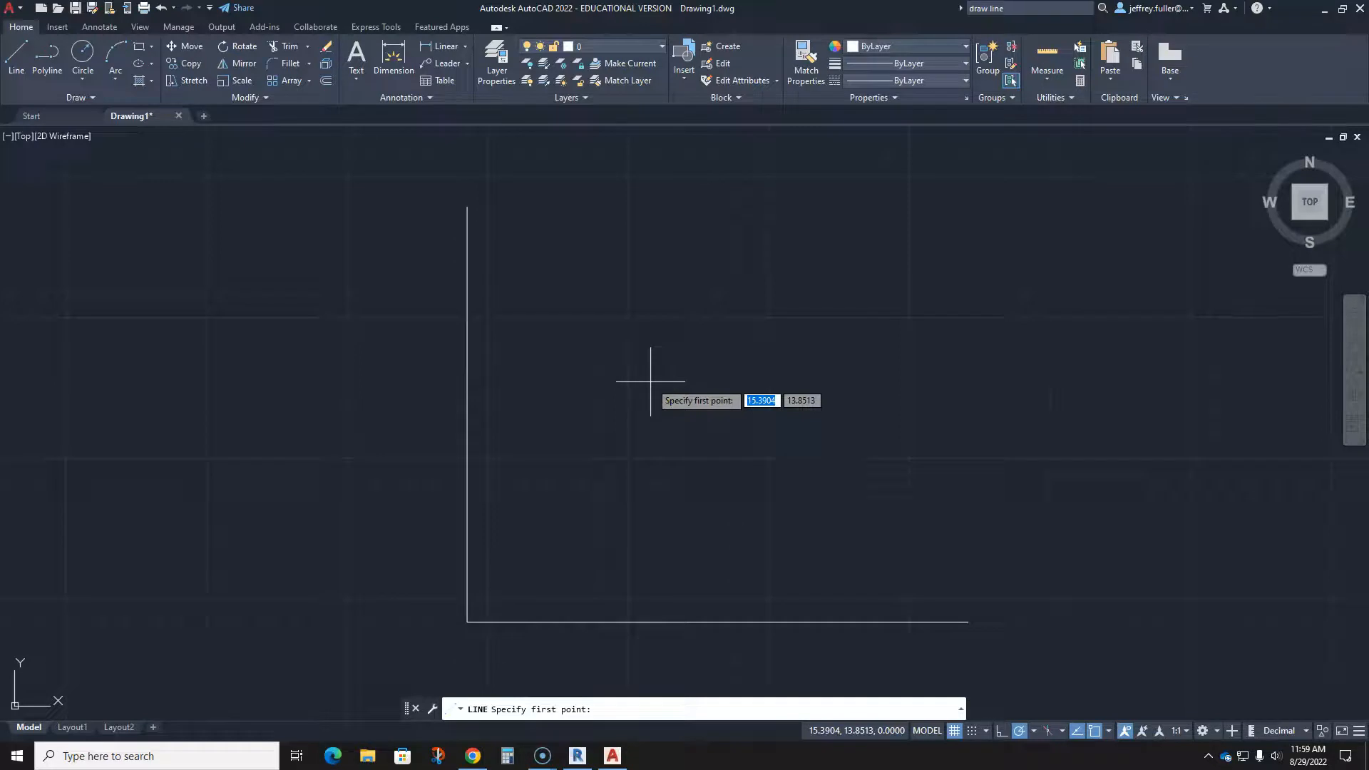
click(598, 400)
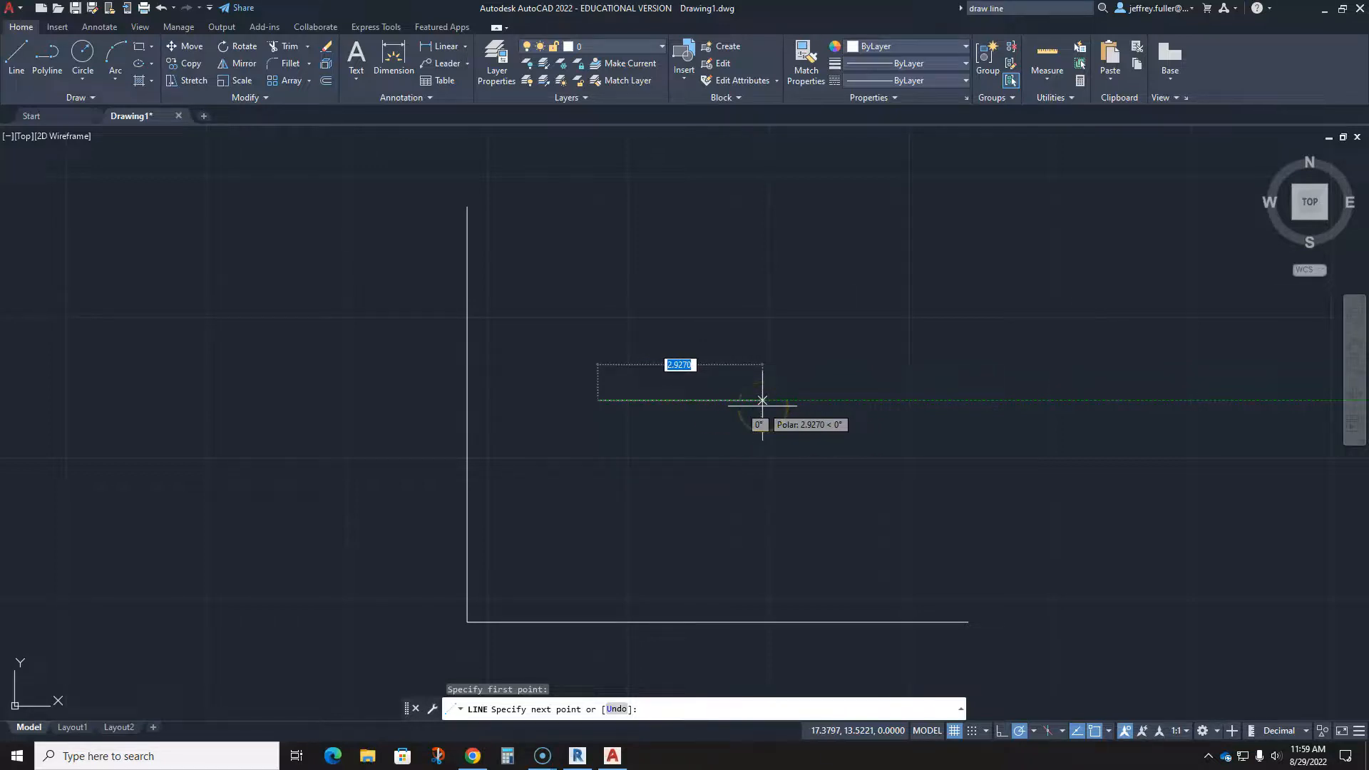
text(10)
key(Return)
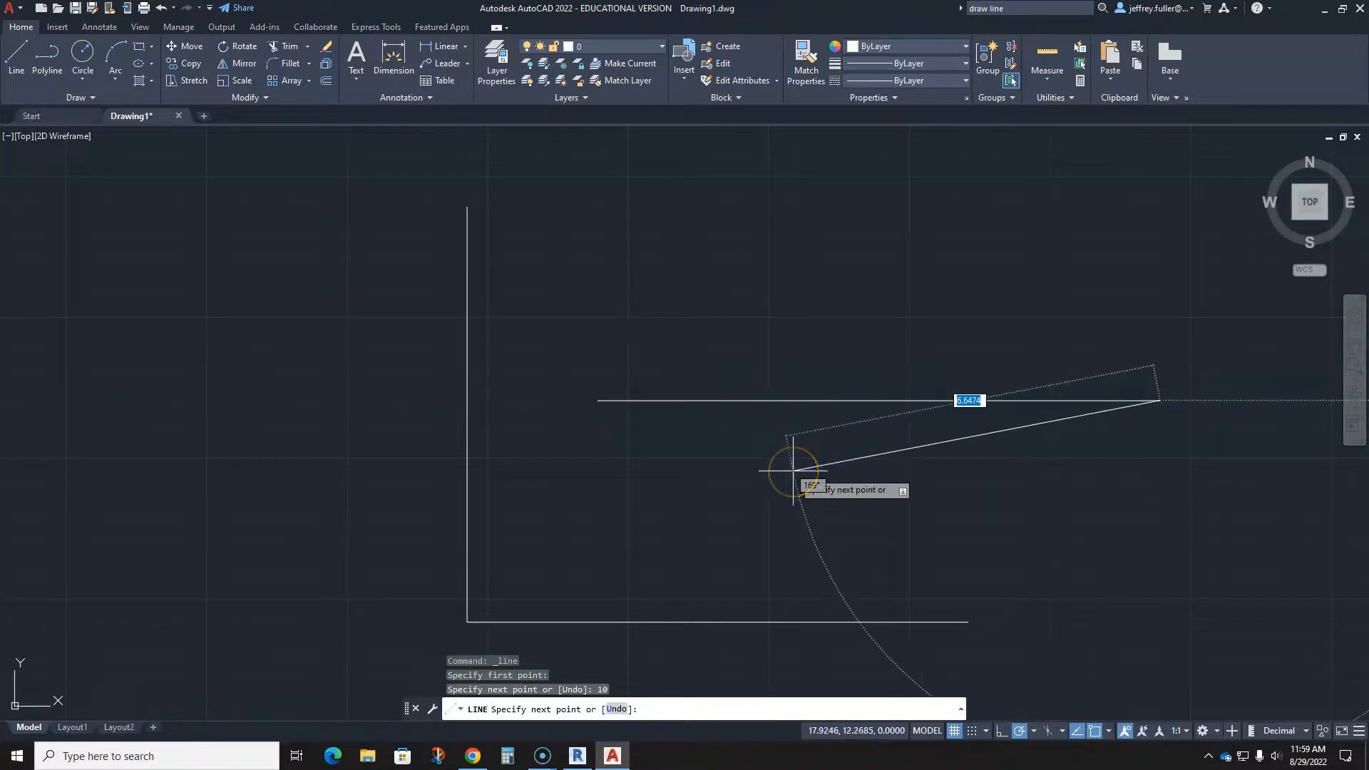
key(Escape)
key(Escape)
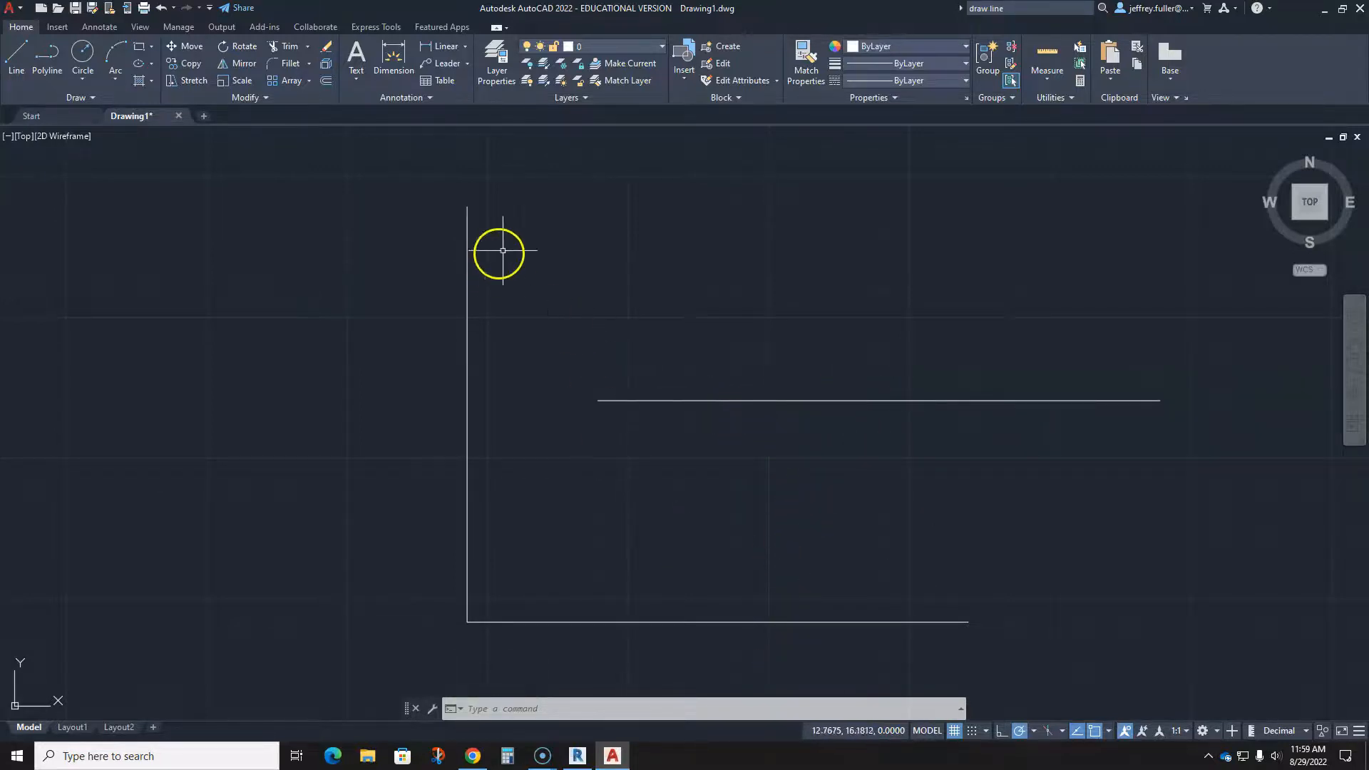
click(16, 58)
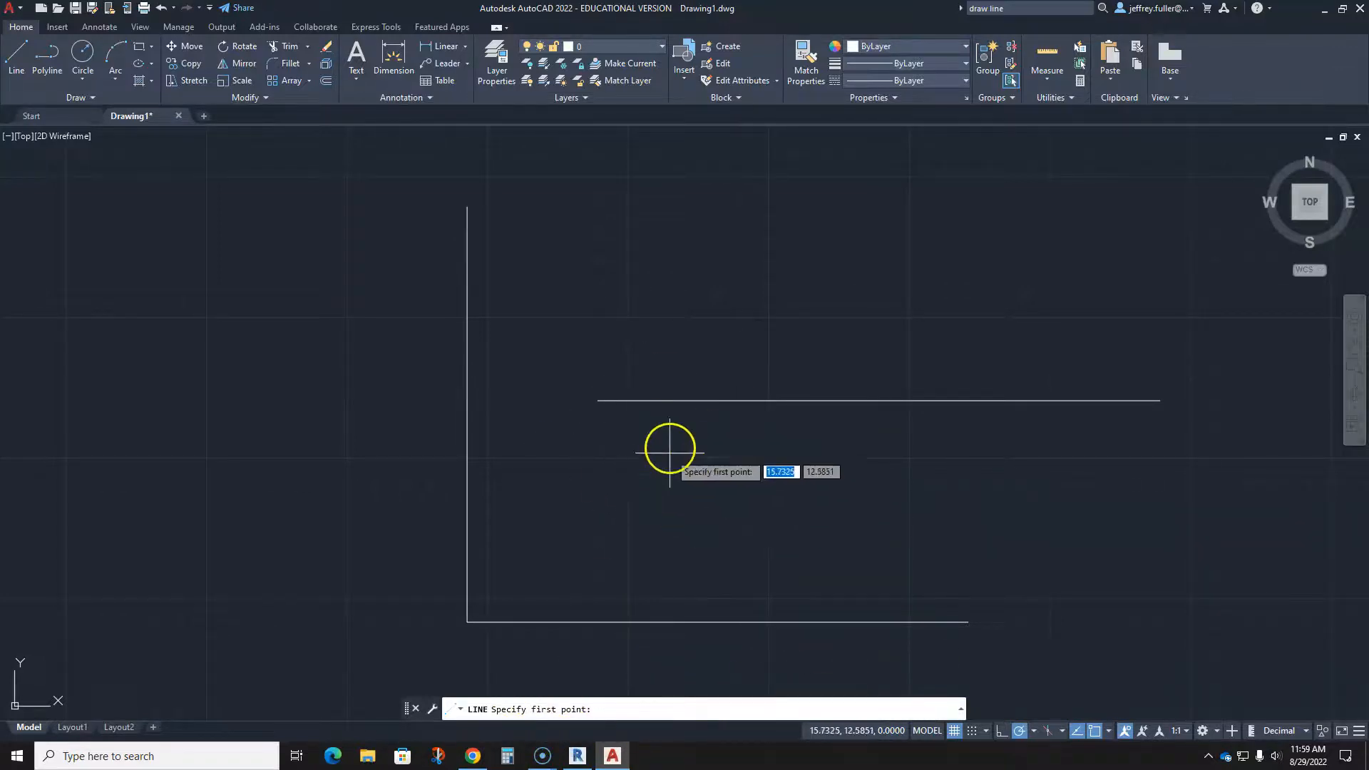
click(588, 431)
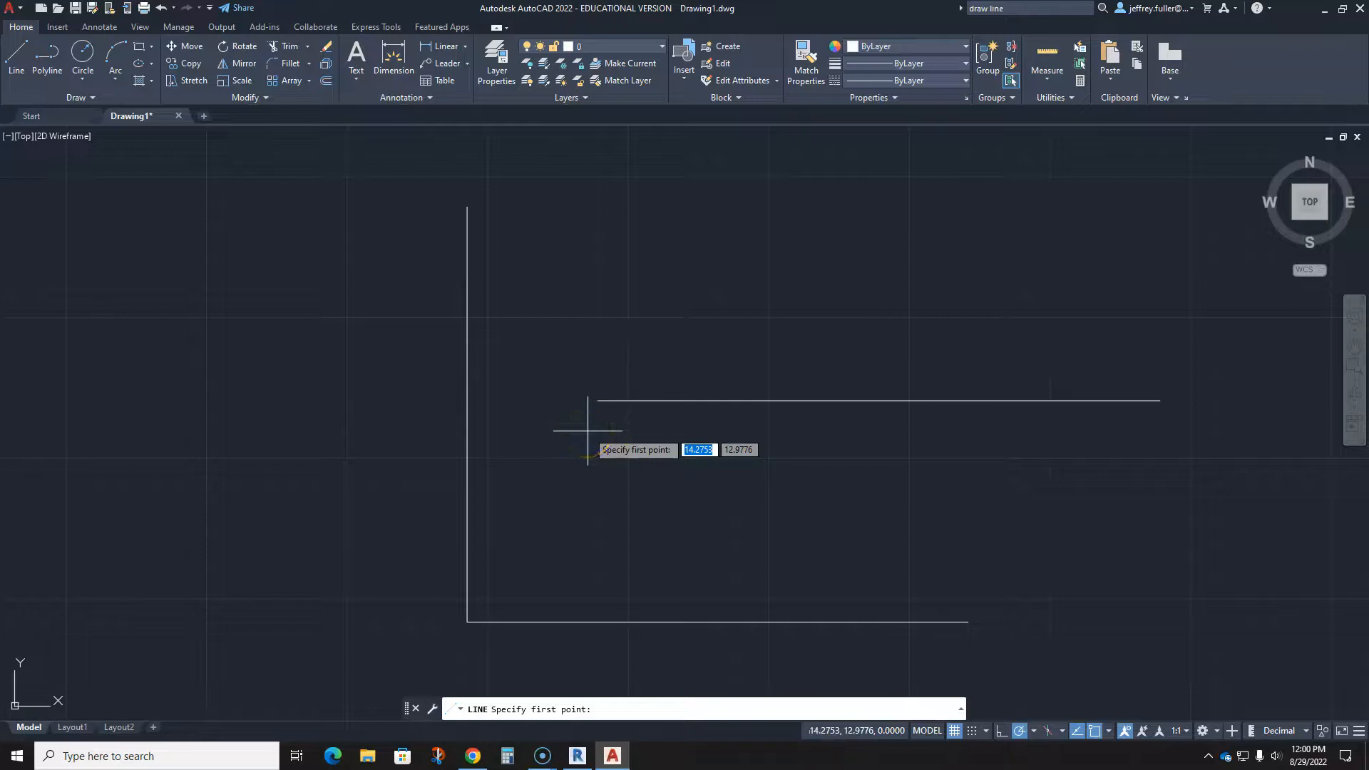
click(595, 436)
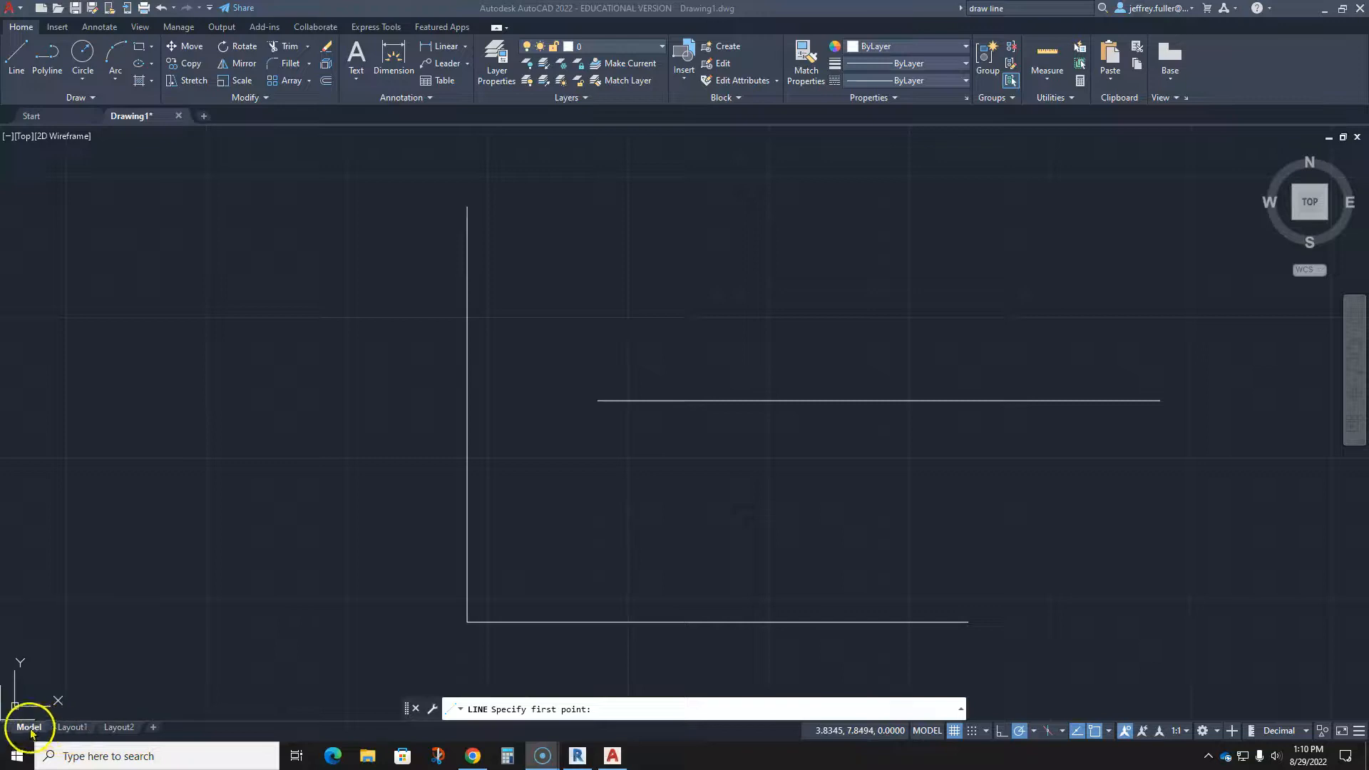
- Preview the Layout2 and Layout1 sheets without leaving model space
mouse_move(31, 736)
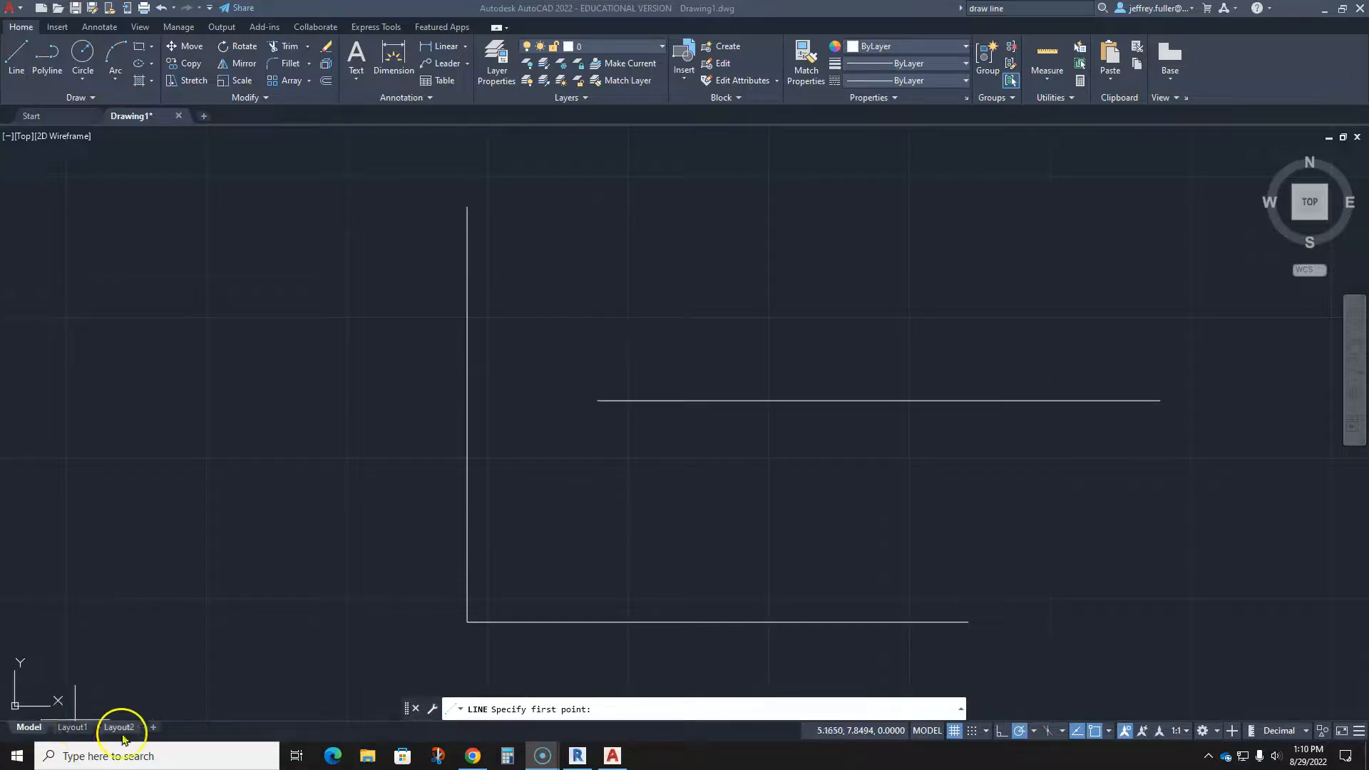
mouse_move(122, 738)
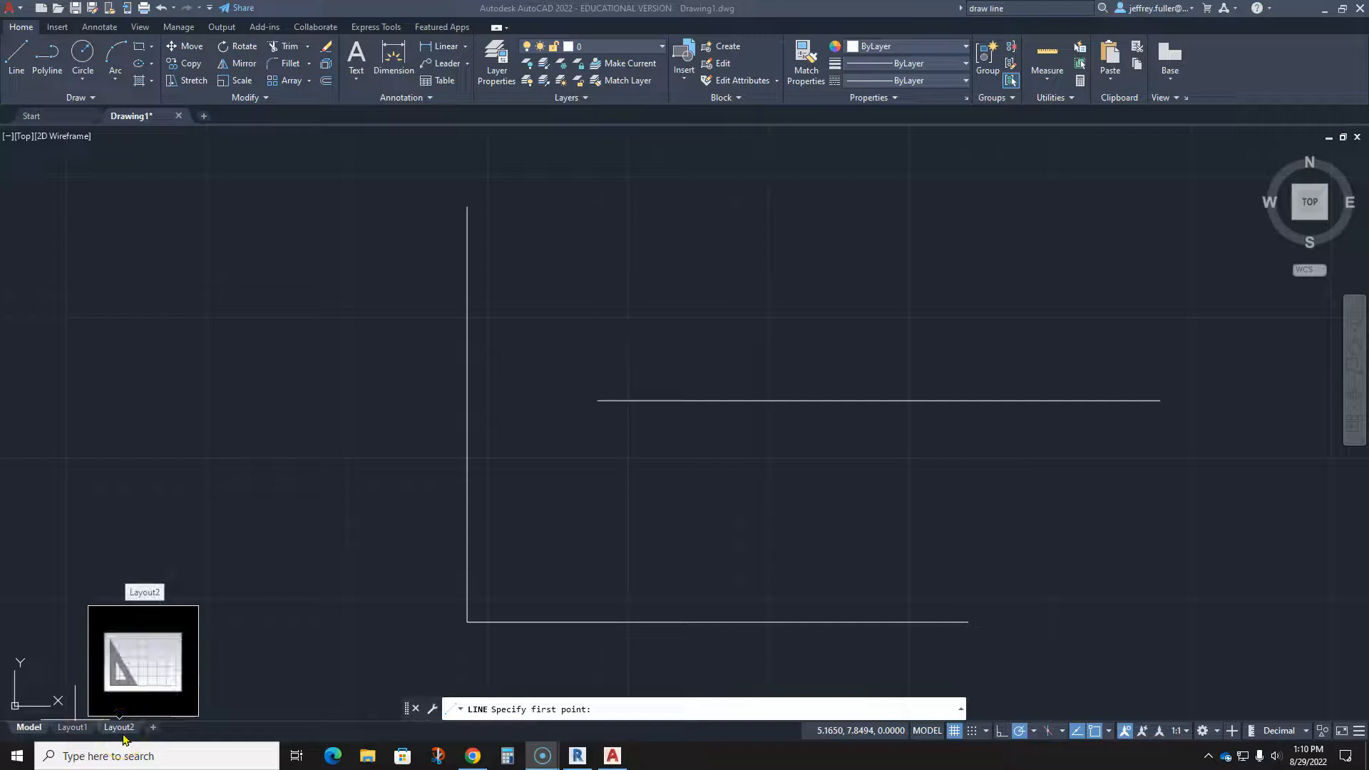
mouse_move(73, 735)
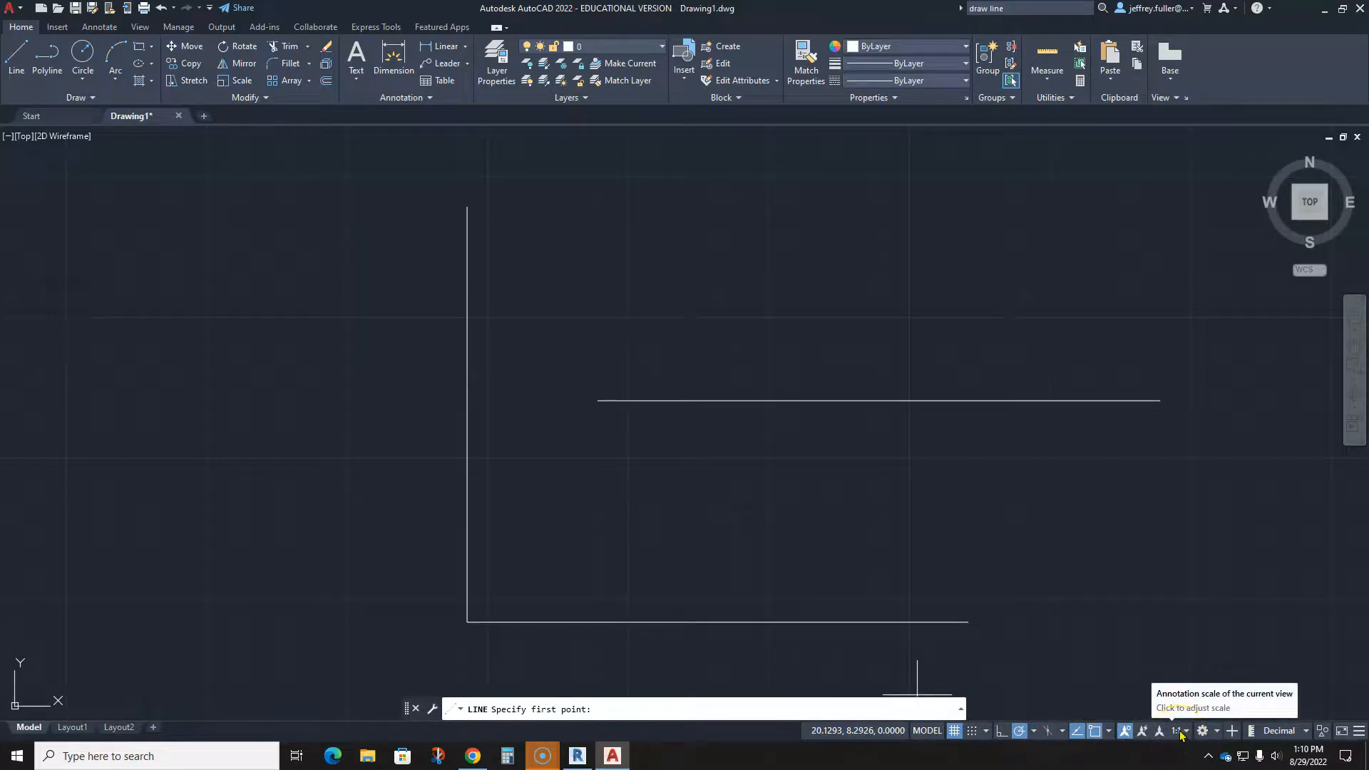
- Turn the drawing grid off and back on
click(955, 731)
click(955, 731)
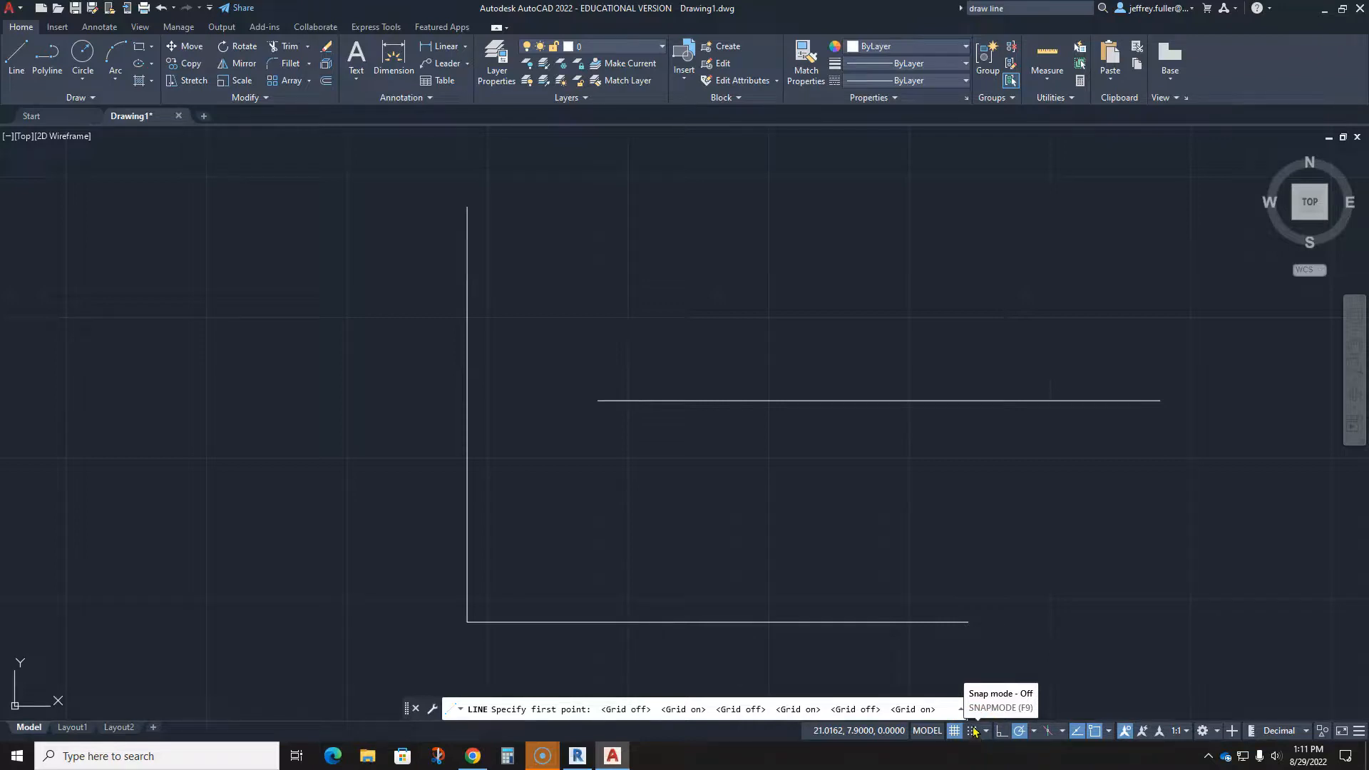
- Review the polar tracking angle increments and try a line along the 45-degree tracking direction below the 10-unit line
click(1035, 732)
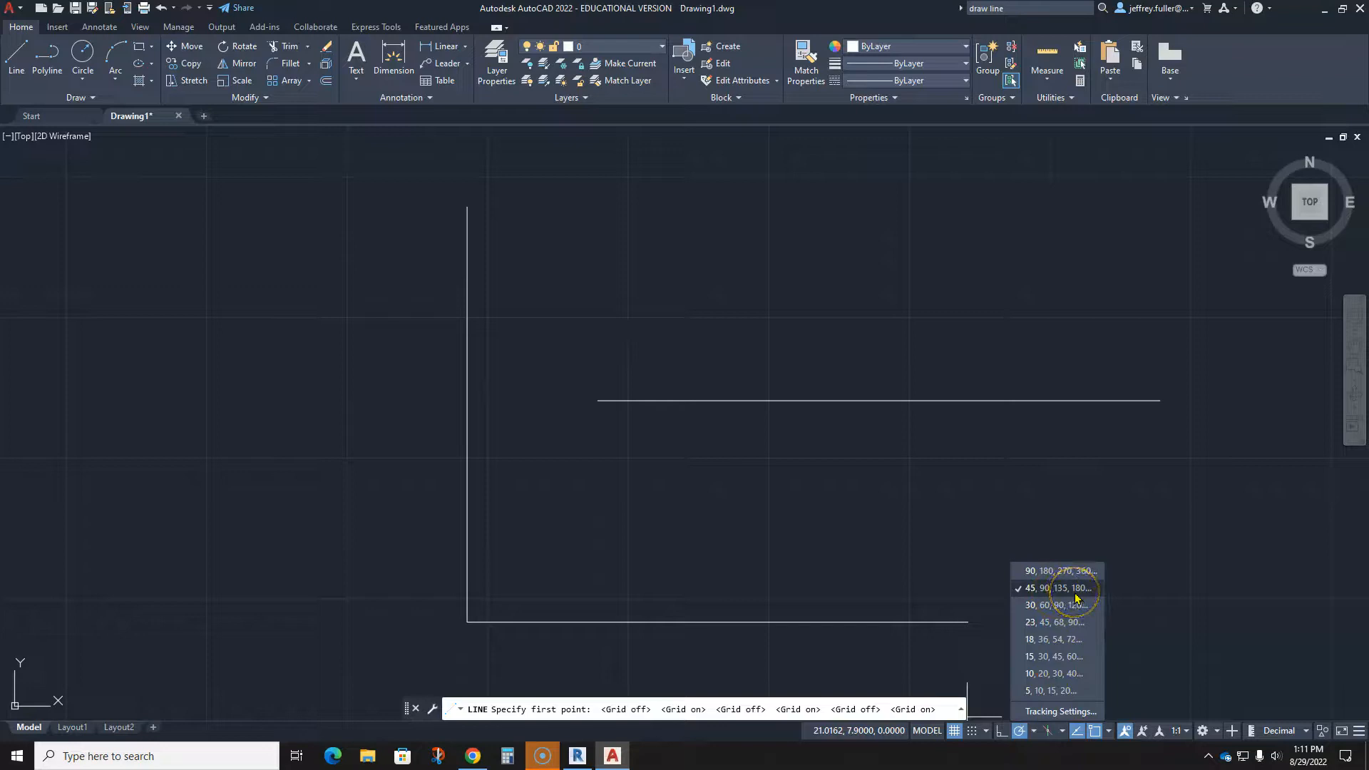
click(855, 548)
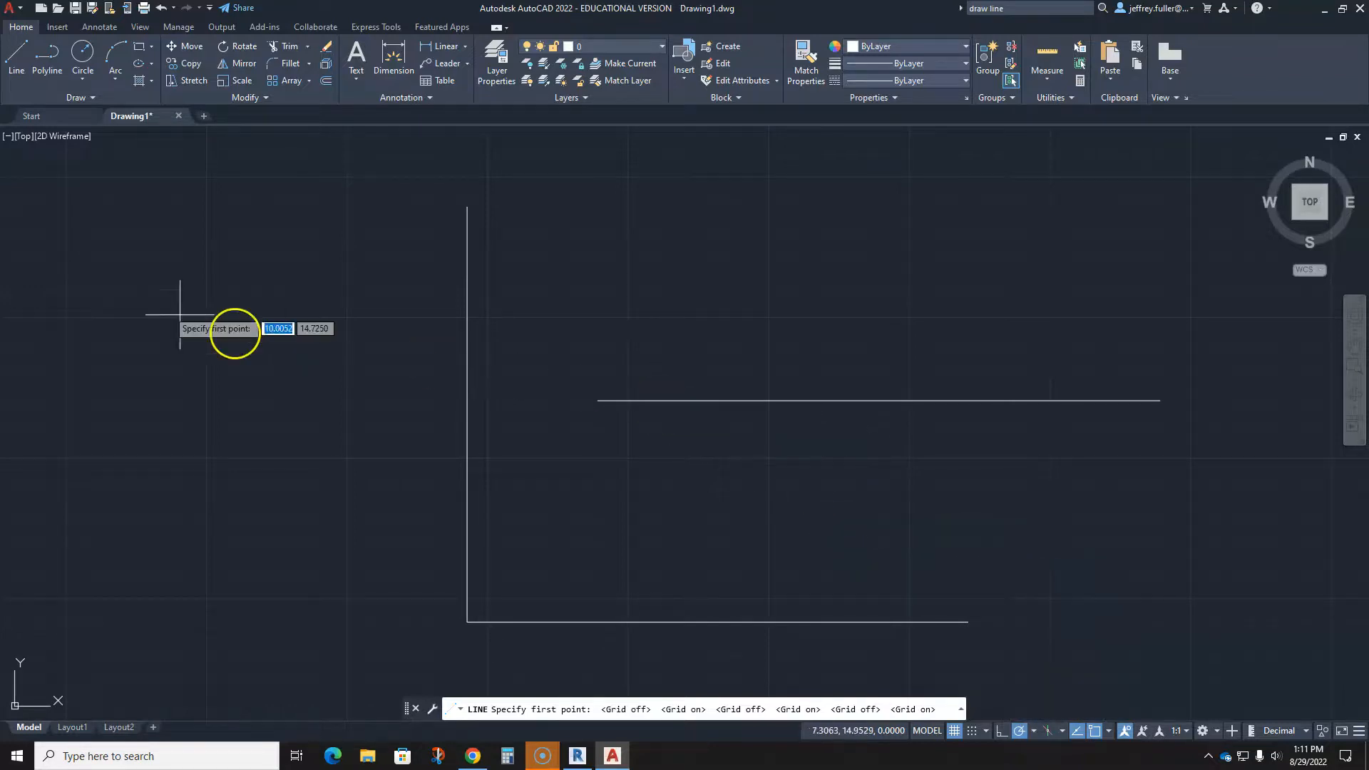
click(629, 533)
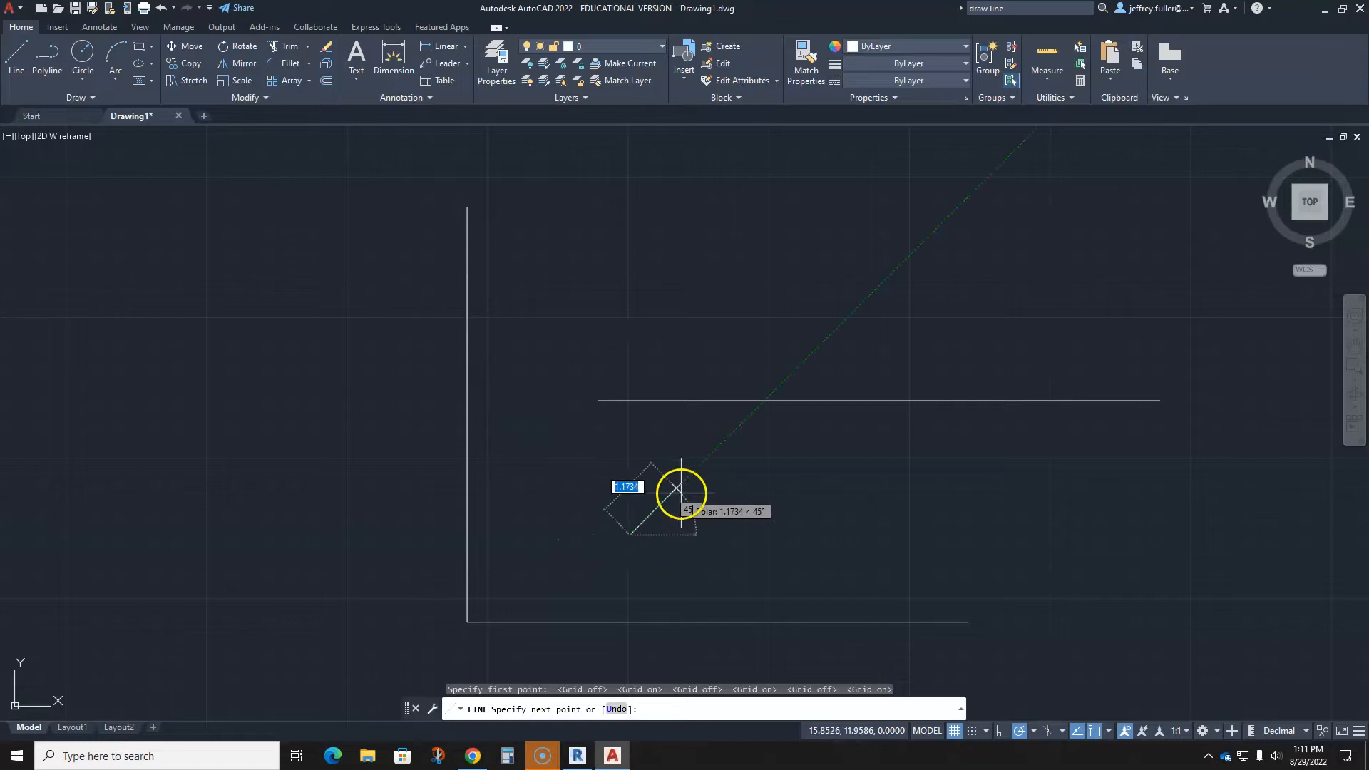
key(Escape)
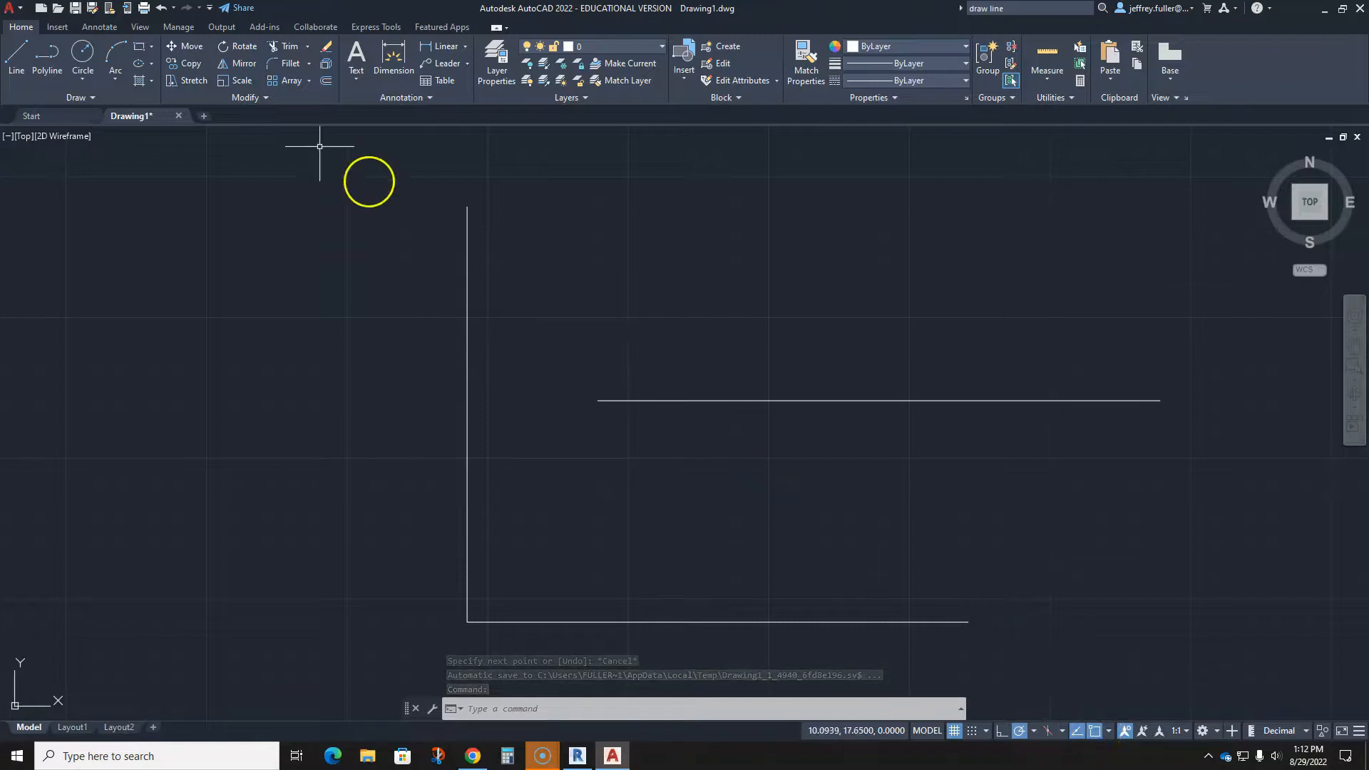
- Try the endpoint and midpoint snaps on the L-shape with the Line command, review the available object snap modes, and cancel the line
click(16, 52)
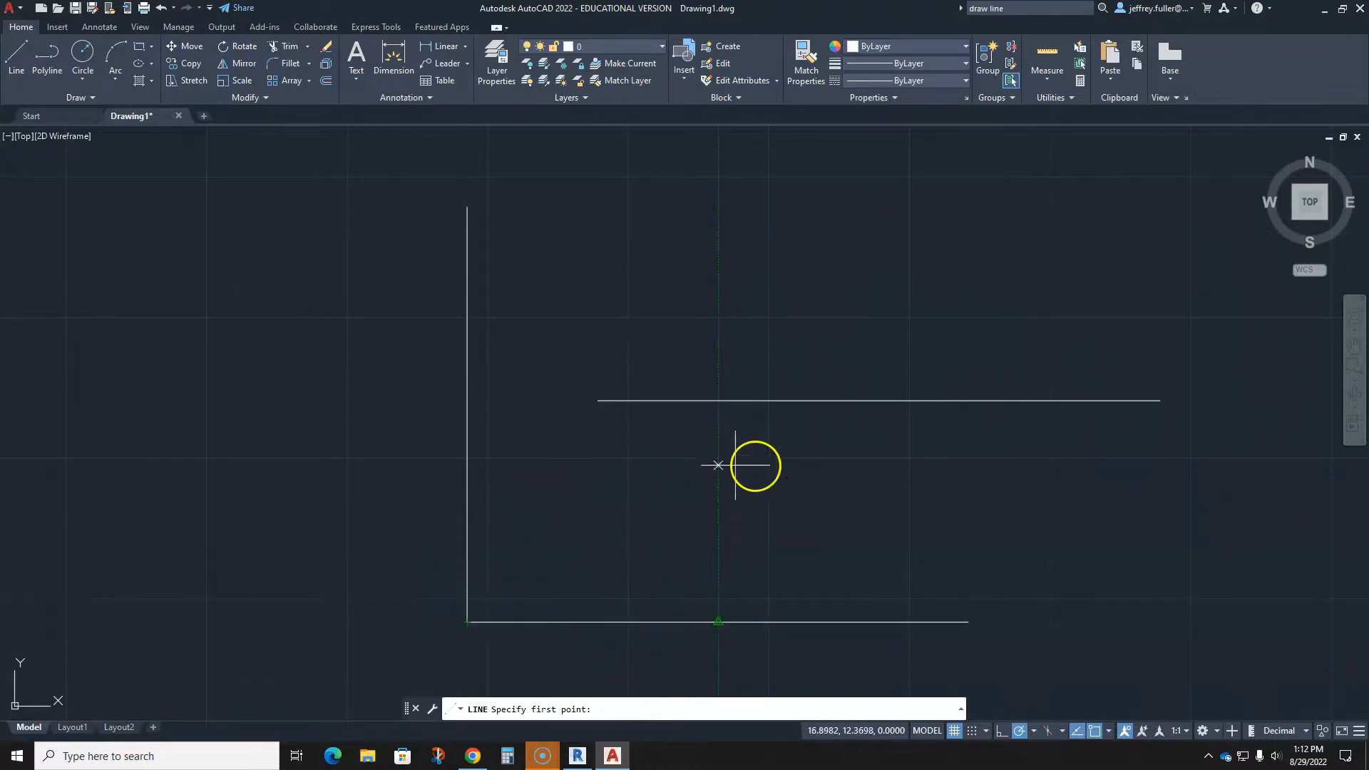
click(1107, 734)
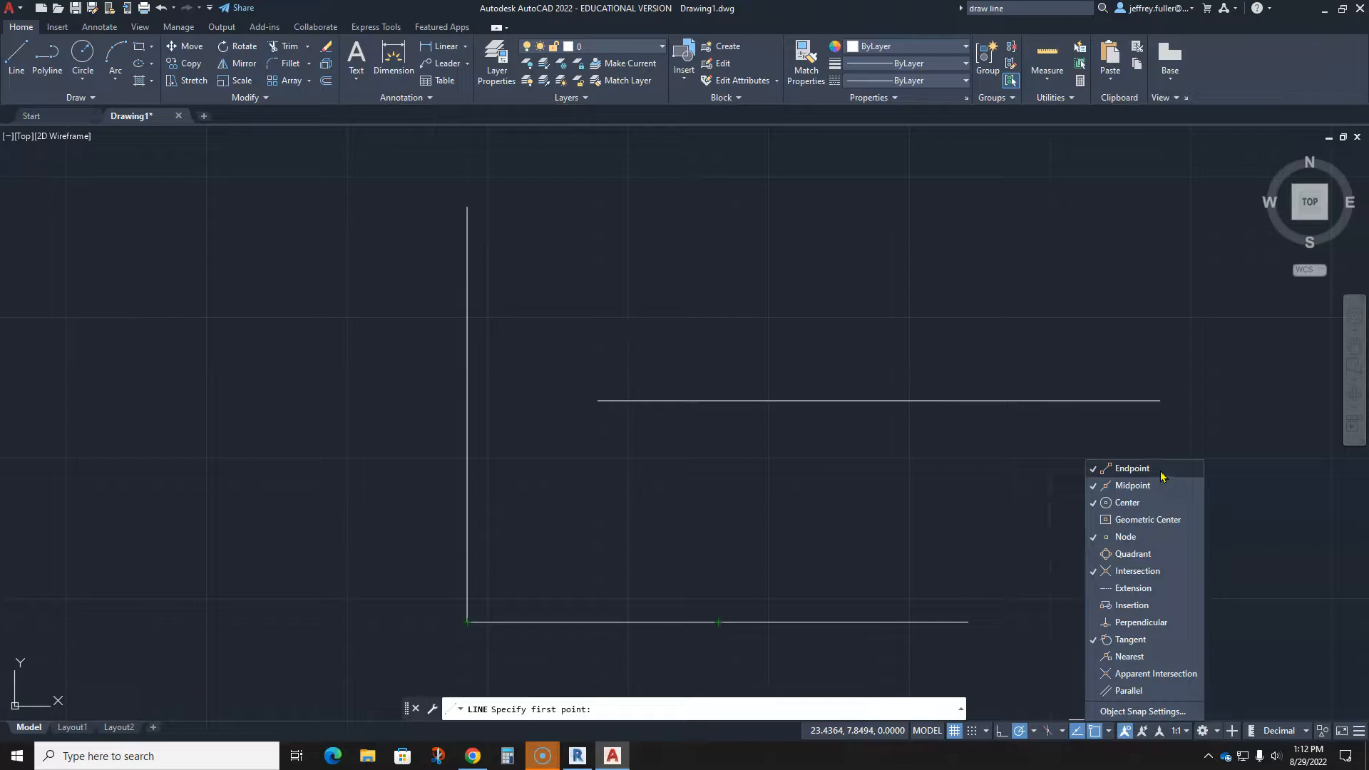
click(1163, 508)
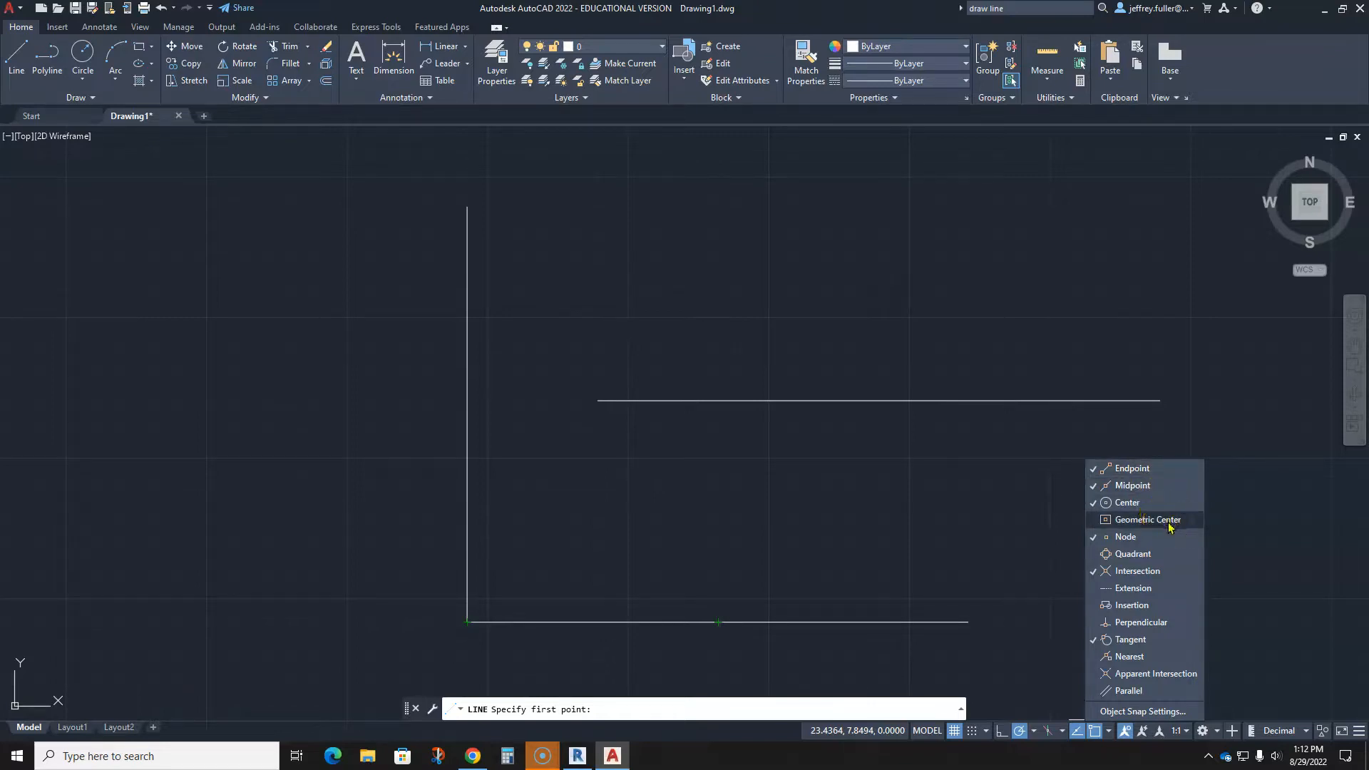
click(1167, 524)
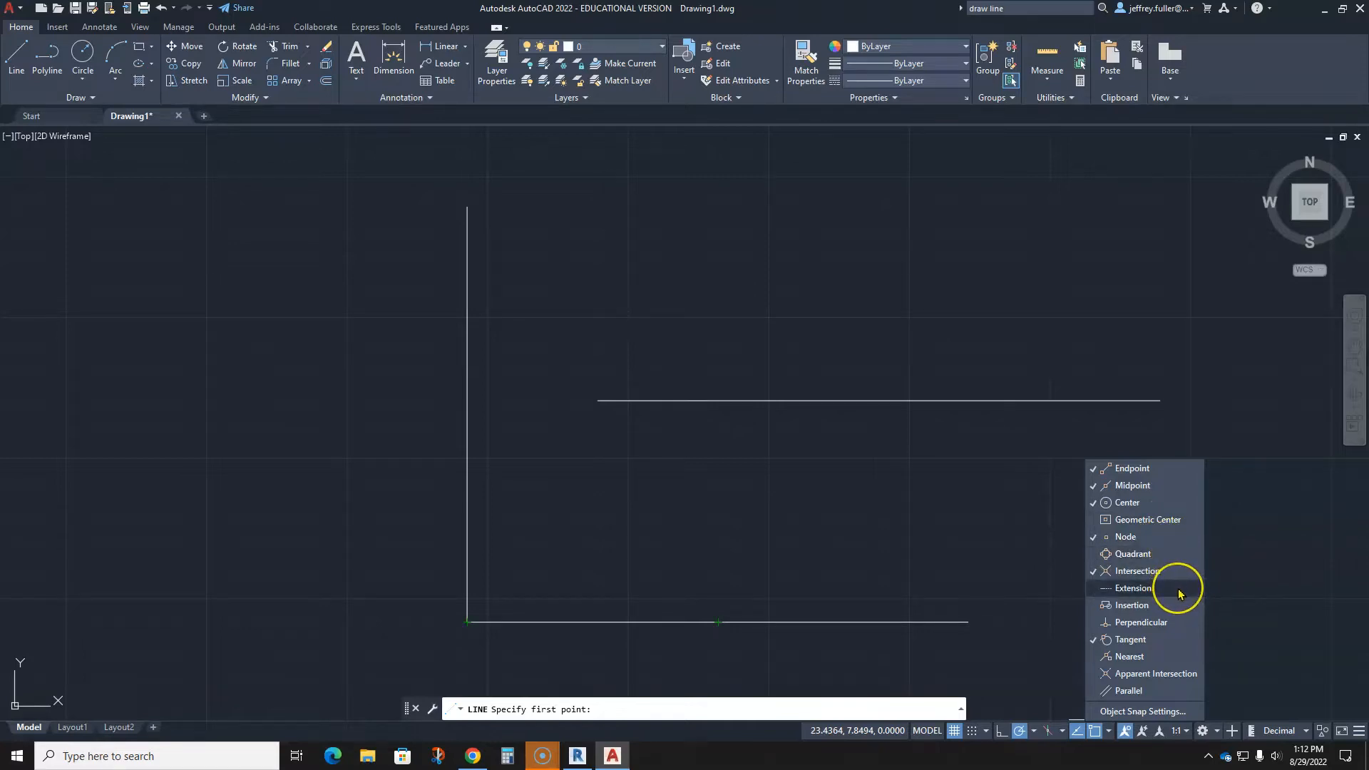
click(1059, 532)
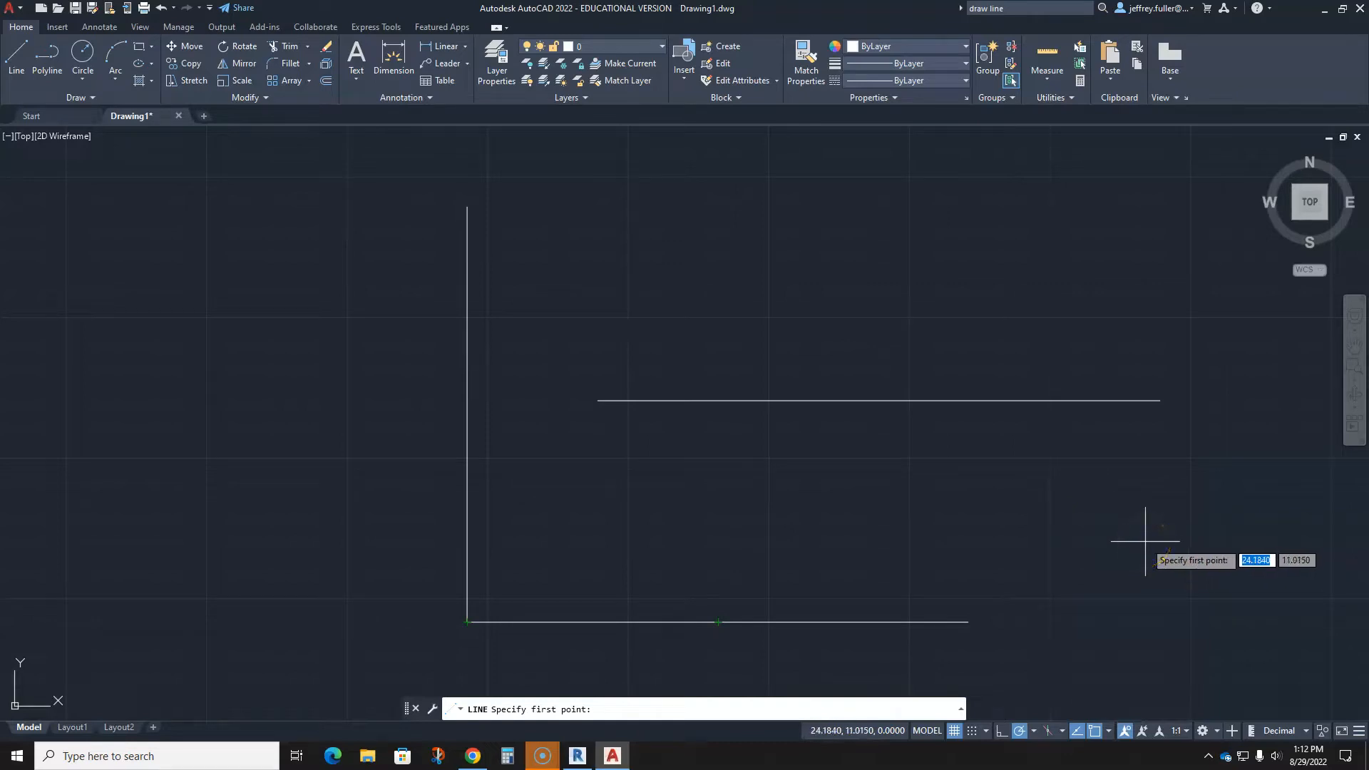
key(Escape)
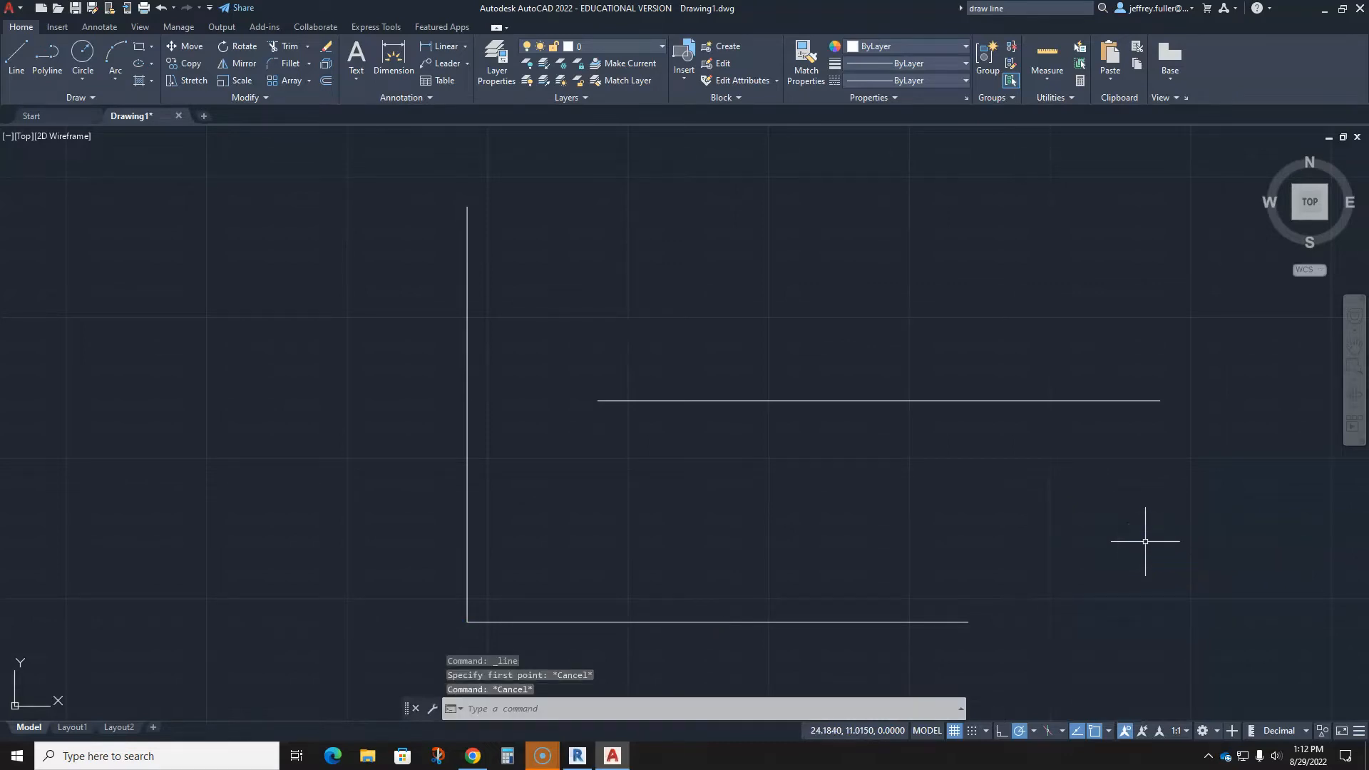
- Review the available annotation scales, from the ratio scales through the architectural ones, without changing the current scale
click(1185, 732)
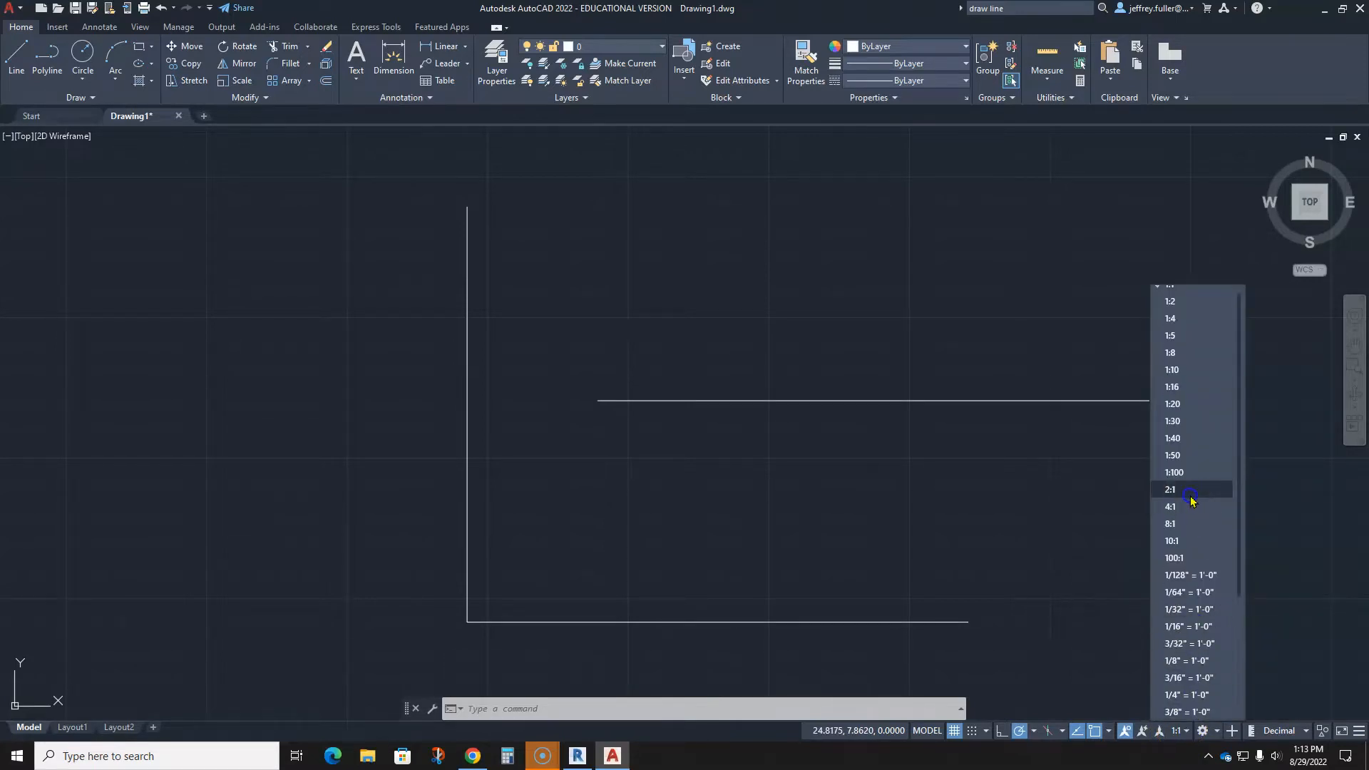
scroll(1198, 589, down, 1)
scroll(1198, 589, down, 3)
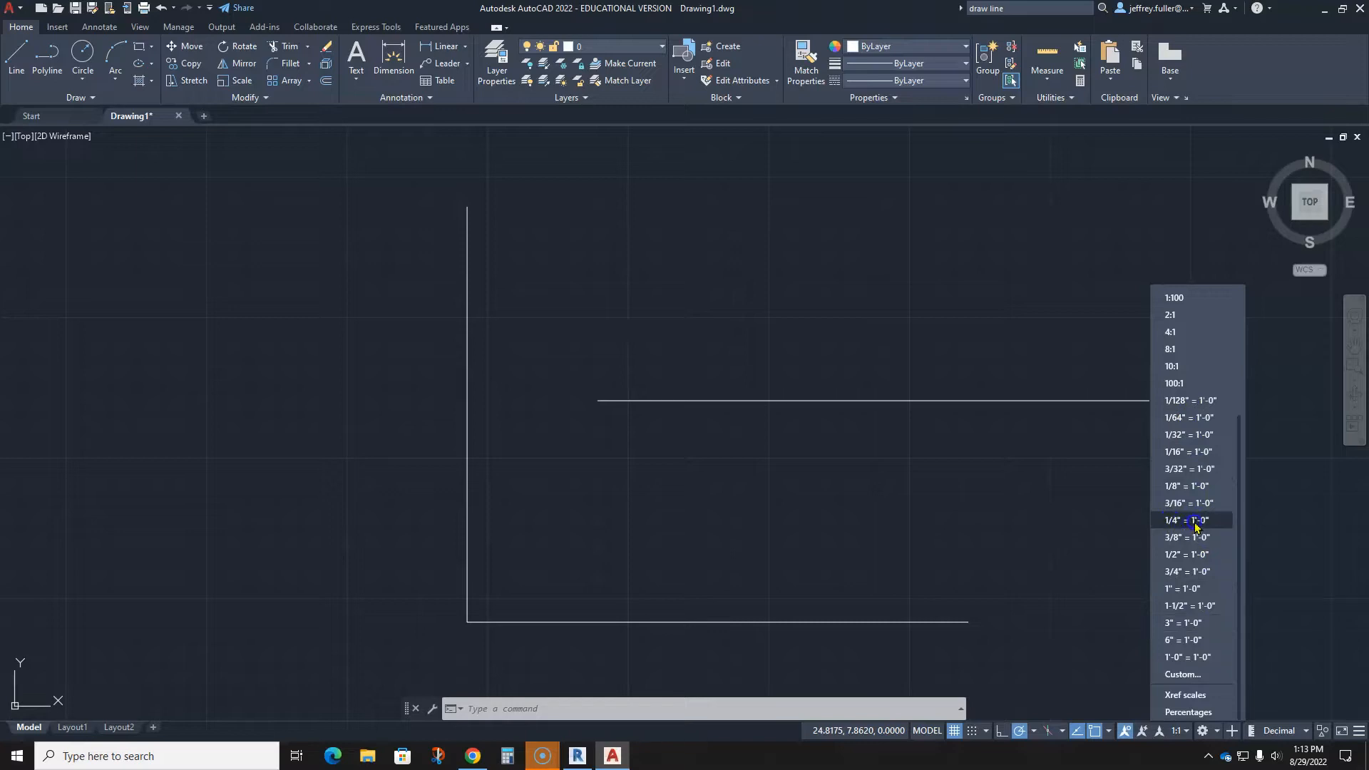
click(1268, 522)
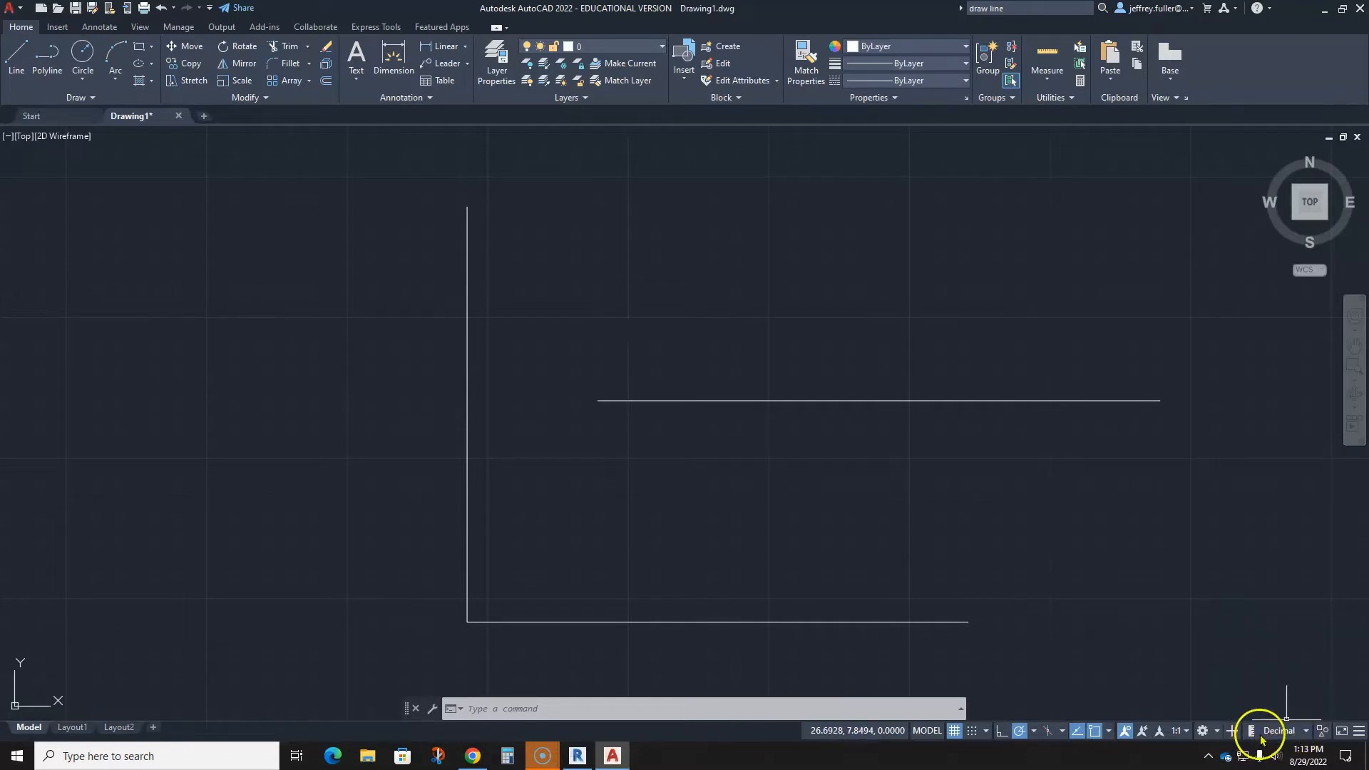
- Review the status bar customization options and switch the Units display off and back on
click(1361, 732)
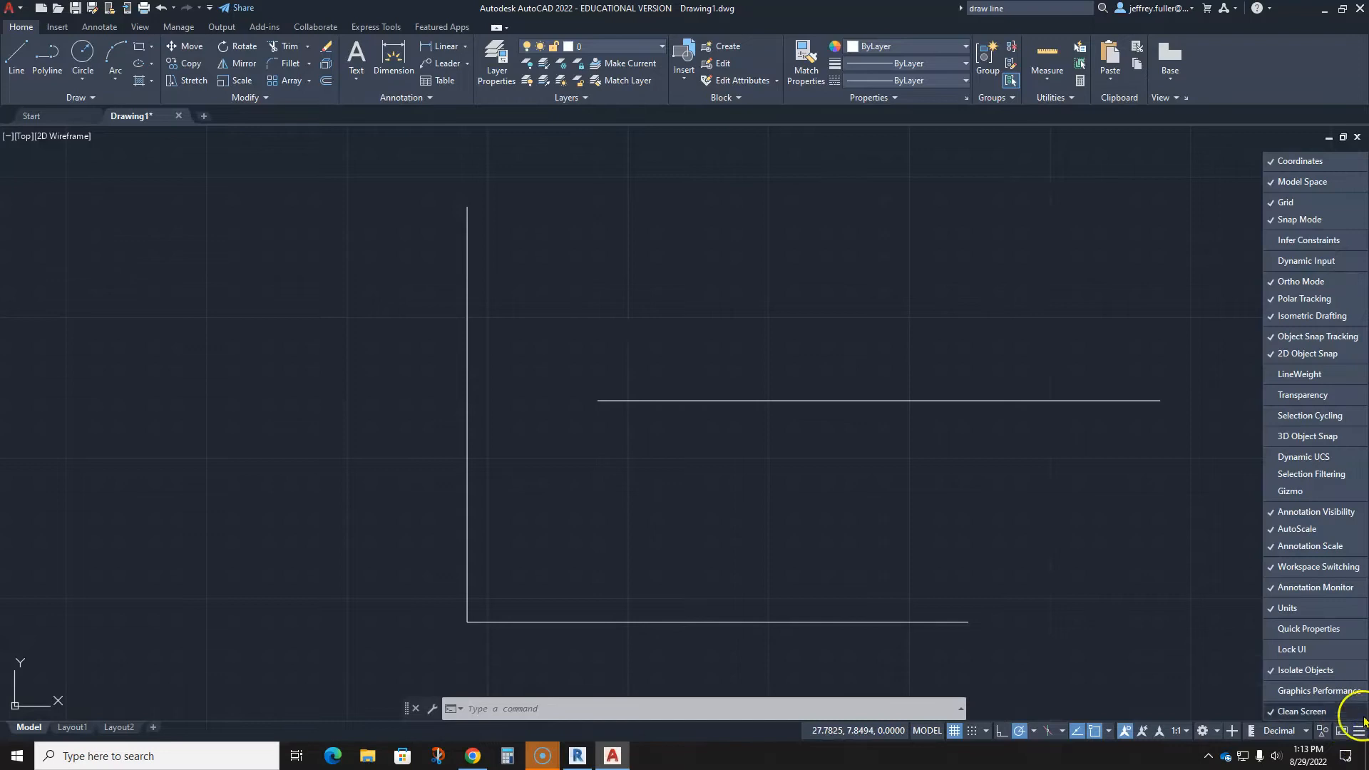
click(1308, 607)
click(1307, 607)
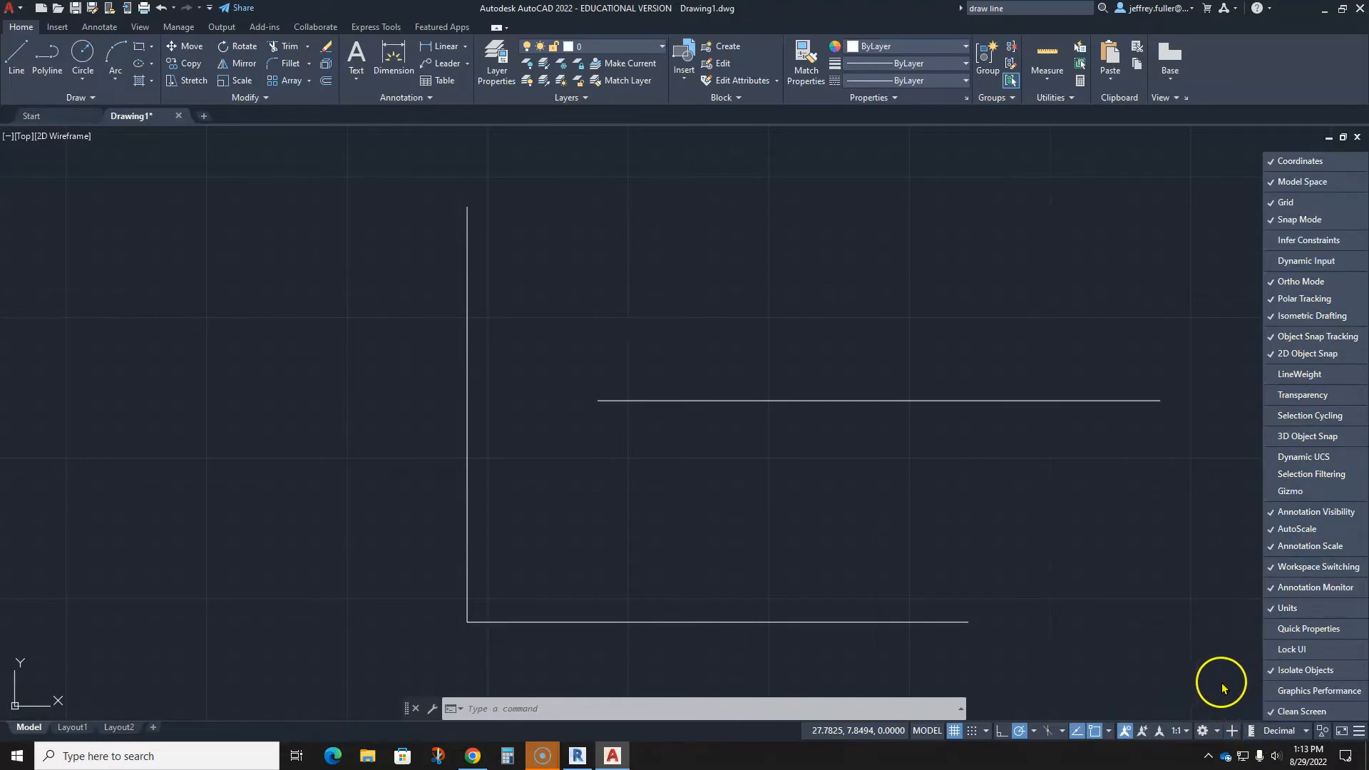
- Review the drawing unit formats, such as Architectural, Engineering and Fractional, keeping the units set to Decimal
click(1282, 739)
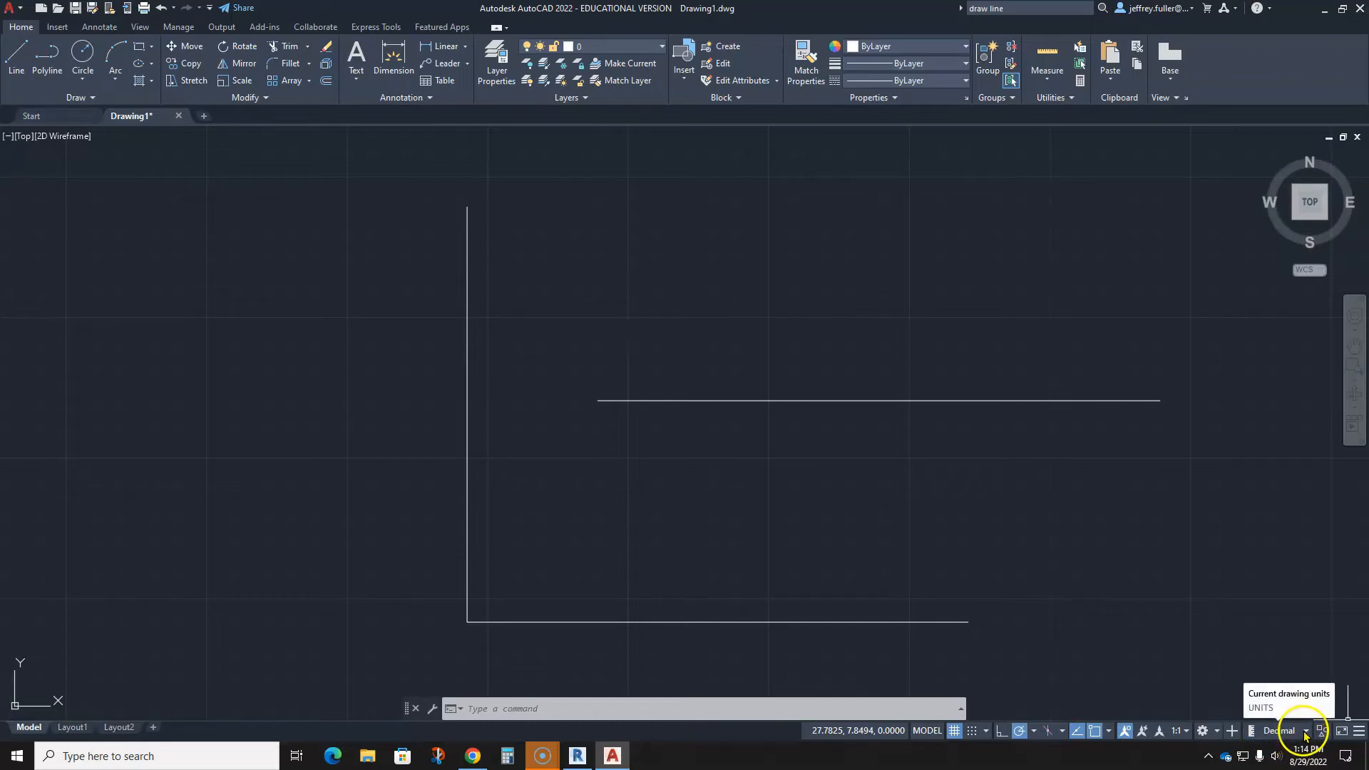
click(1307, 731)
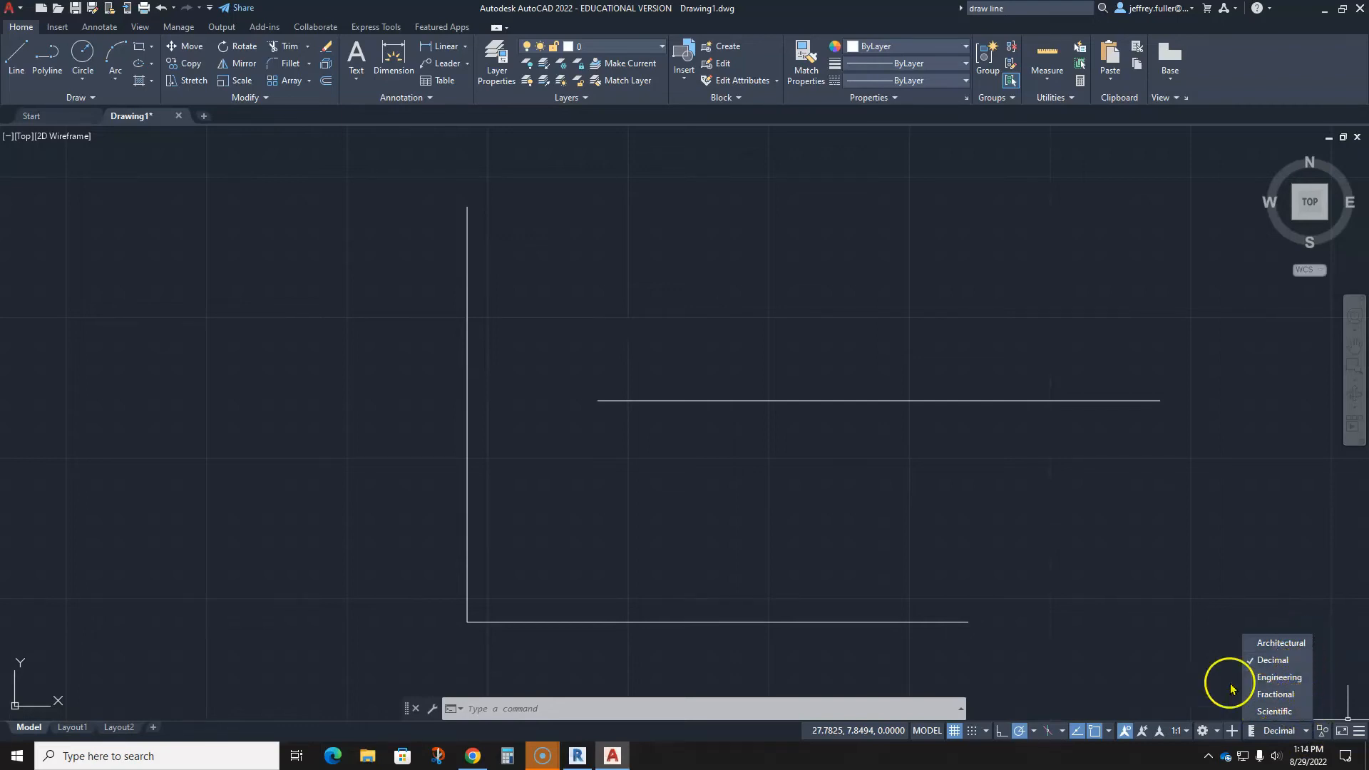
click(1199, 651)
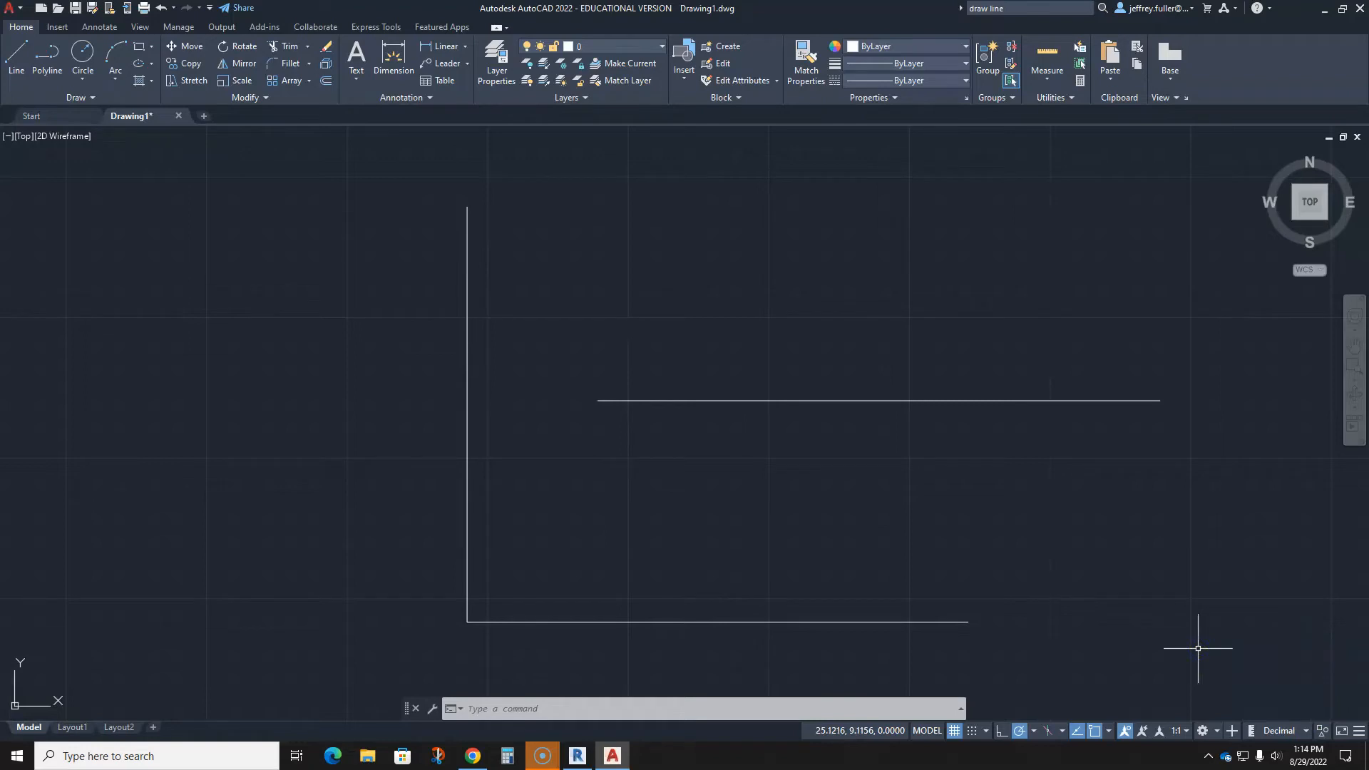